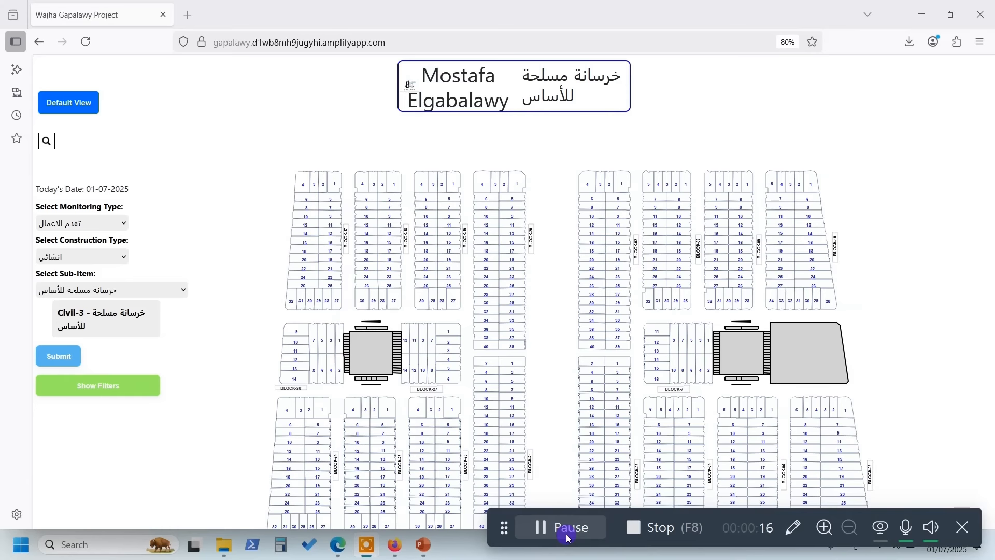
# - Load the خرسانة مسلحة للأساس work-progress map and submit NCR as the progress status of villa 18 in Block 8
pyautogui.click(68, 357)
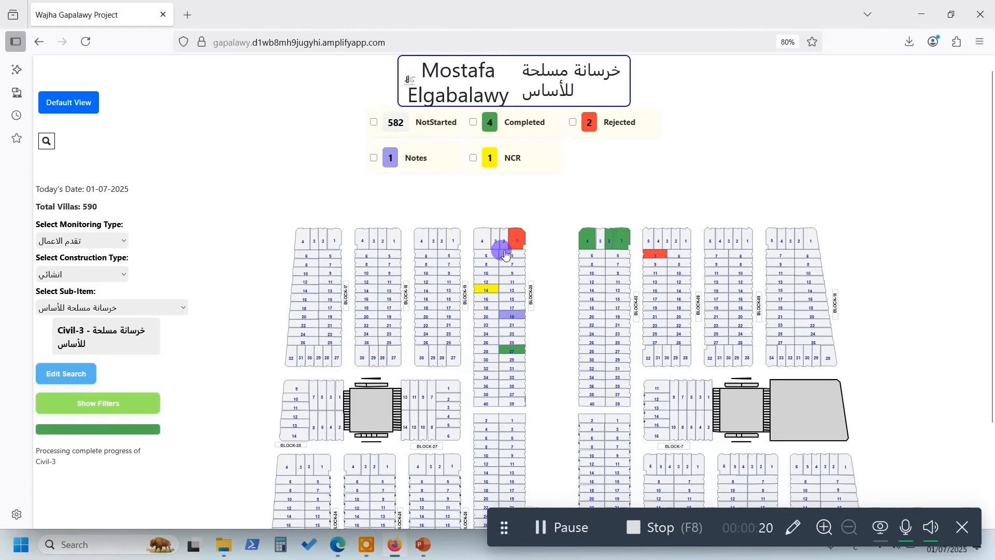
pyautogui.click(679, 313)
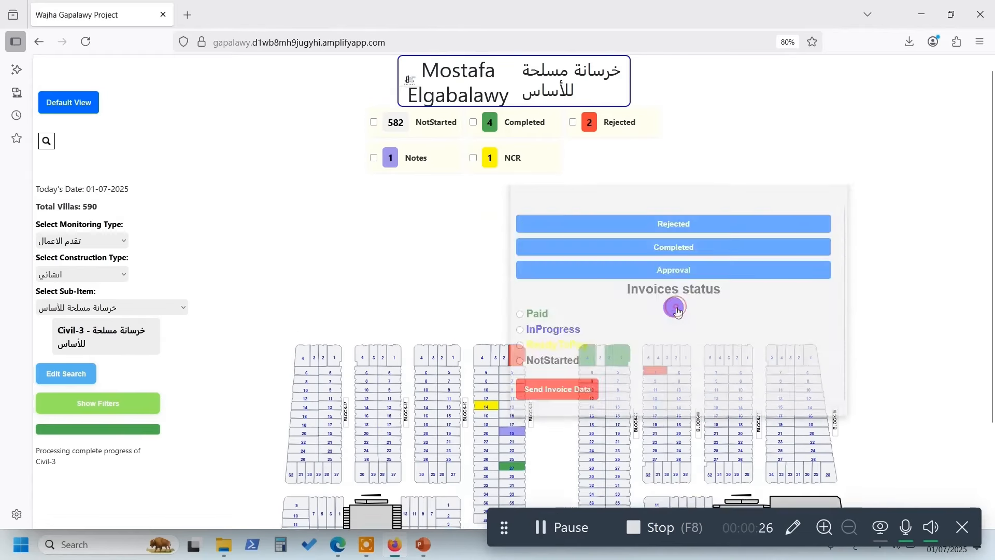
pyautogui.click(539, 214)
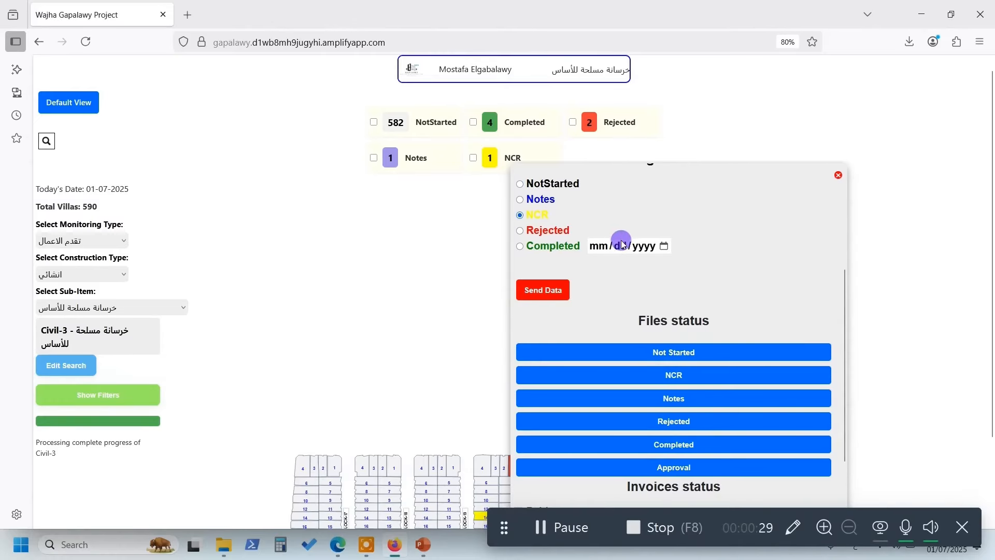
pyautogui.click(553, 292)
pyautogui.click(599, 312)
# - Upload a site photo to the first NCR file slot of this villa and return to the default map view
pyautogui.scroll(-2, 600, 306)
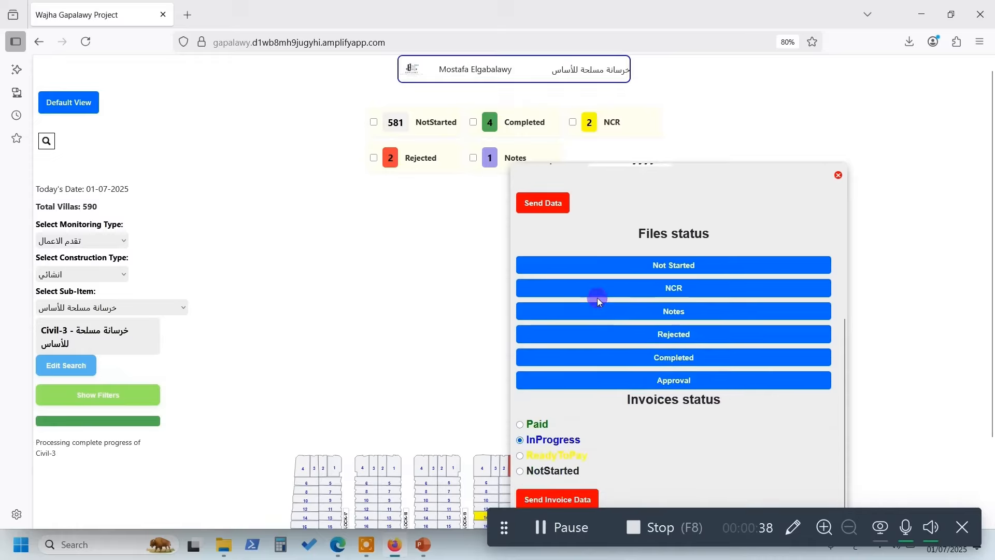
pyautogui.click(685, 295)
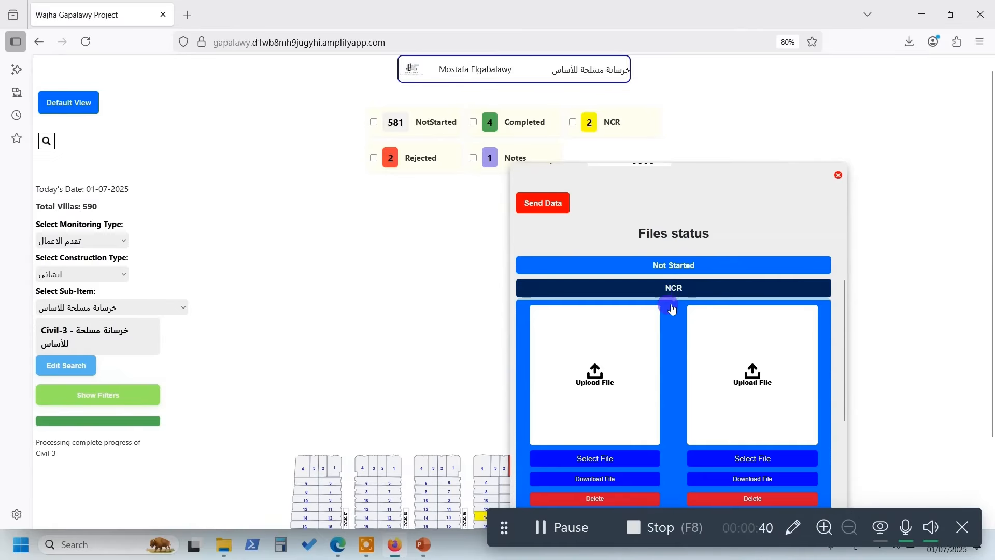
pyautogui.click(602, 461)
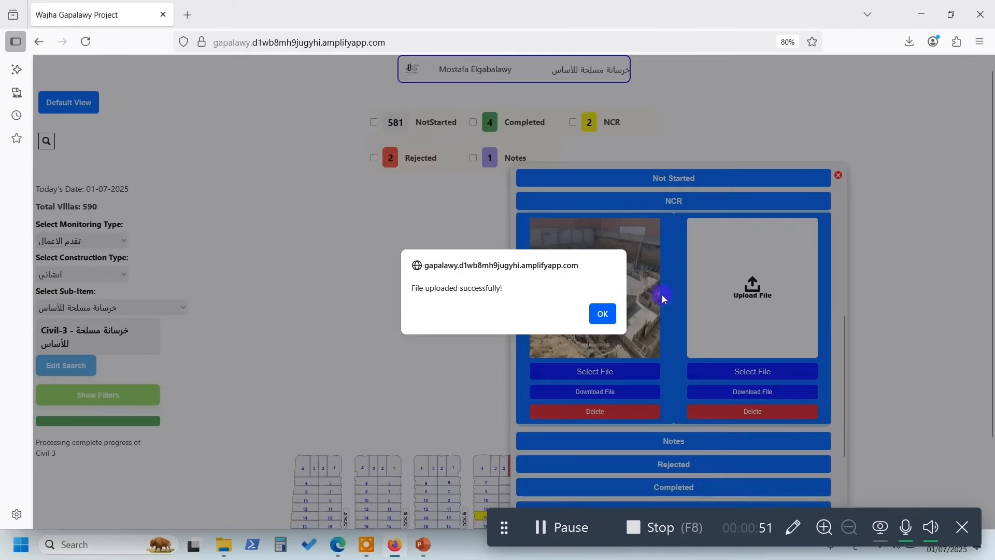
pyautogui.click(602, 315)
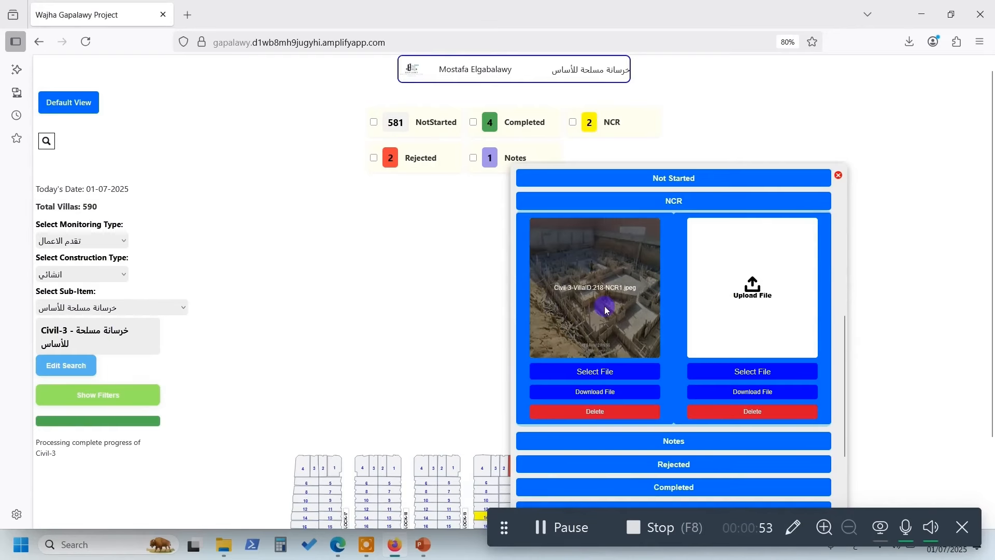
pyautogui.click(70, 101)
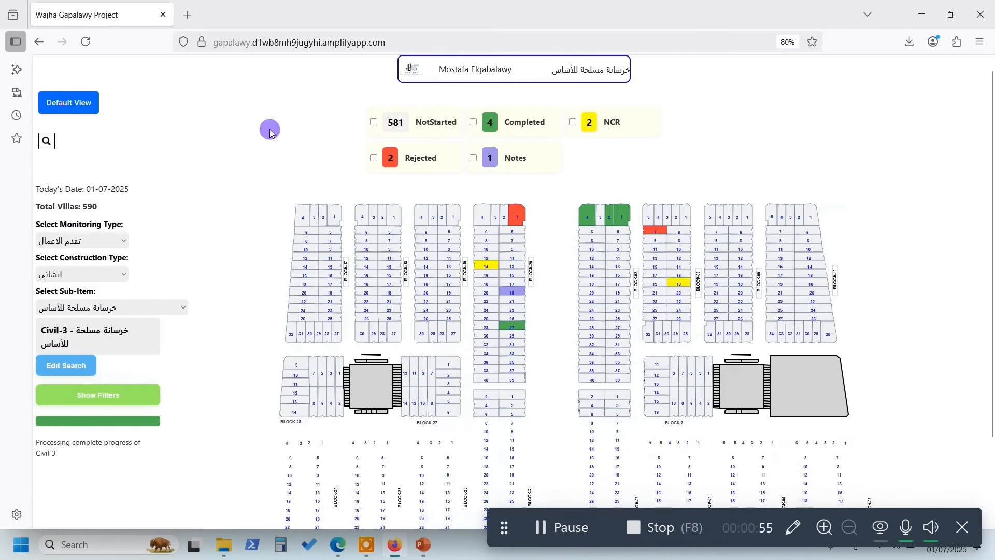
# - Open the villa with VillaID 23 and submit its progress status as Completed with the date 07/23/2025
pyautogui.click(617, 311)
pyautogui.click(459, 421)
pyautogui.click(603, 421)
pyautogui.click(613, 333)
pyautogui.scroll(-3, 653, 236)
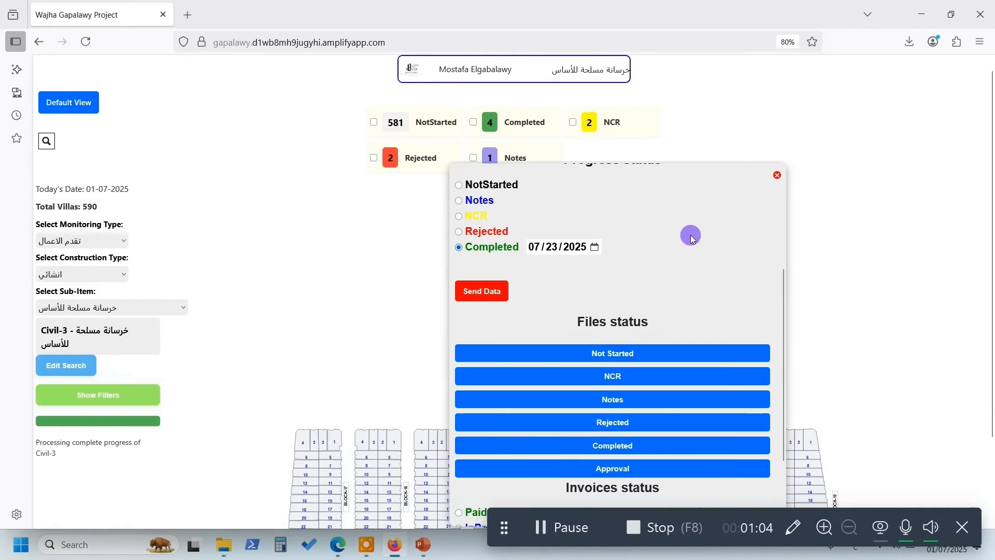
# - Upload the inspection form image to the villa's Approval file slot
pyautogui.click(621, 453)
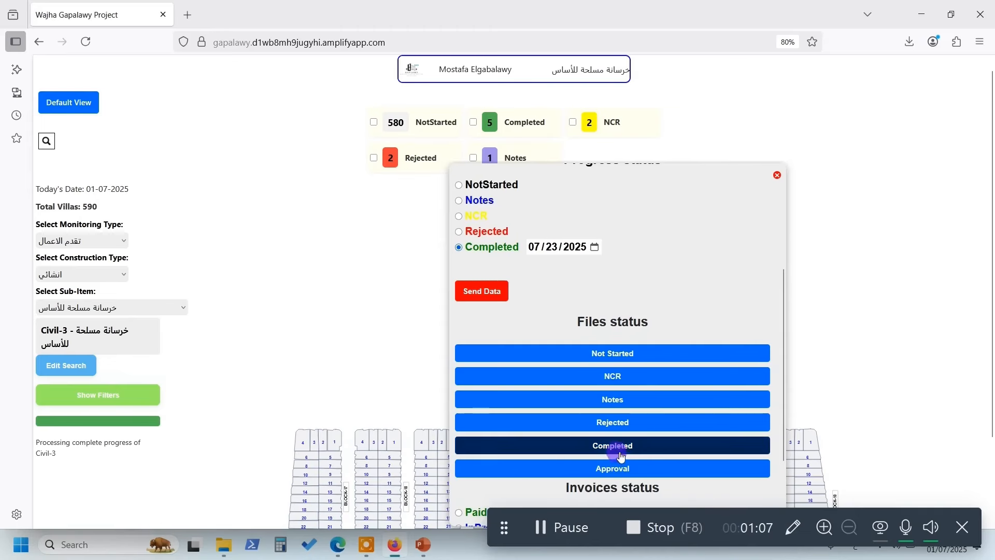
pyautogui.click(612, 464)
pyautogui.scroll(-2, 609, 453)
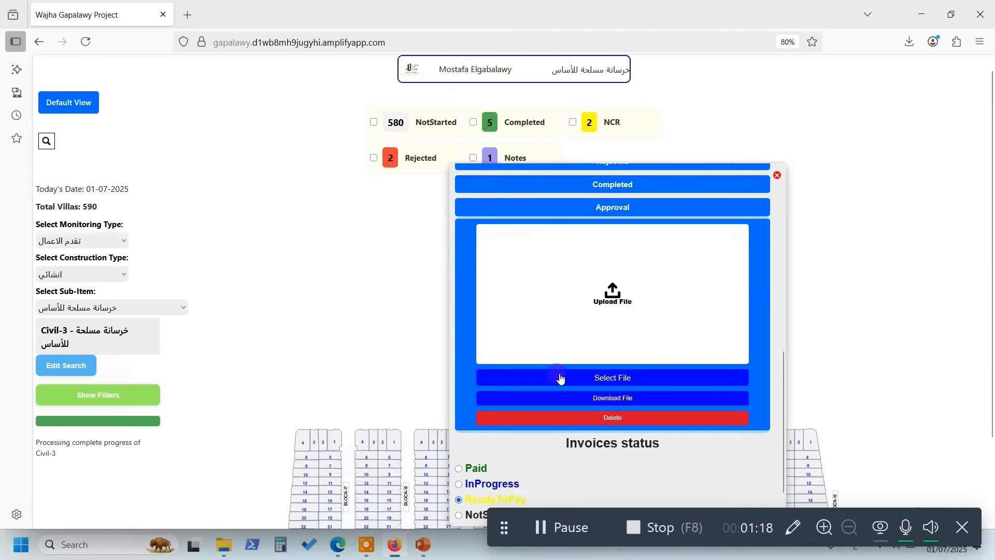
pyautogui.scroll(1, 604, 337)
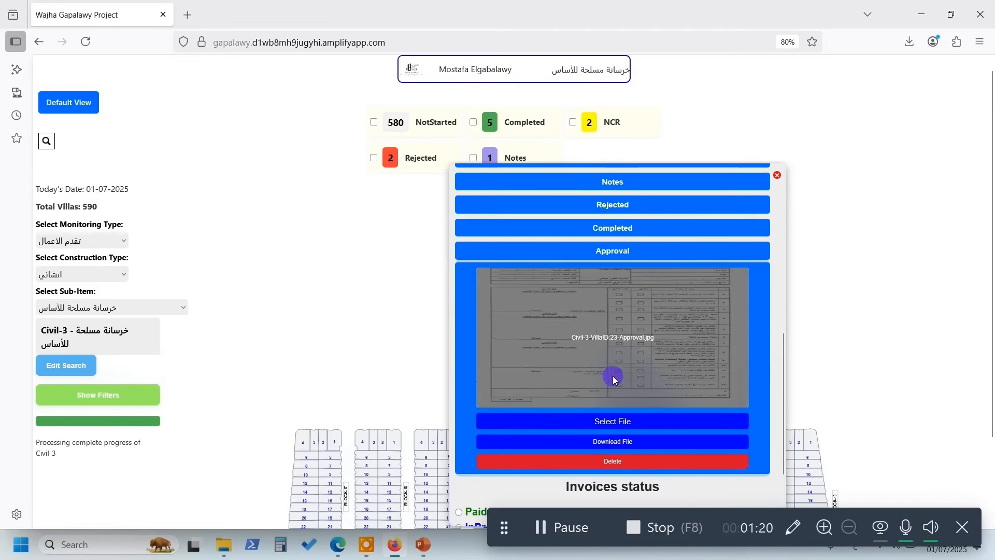
pyautogui.click(602, 313)
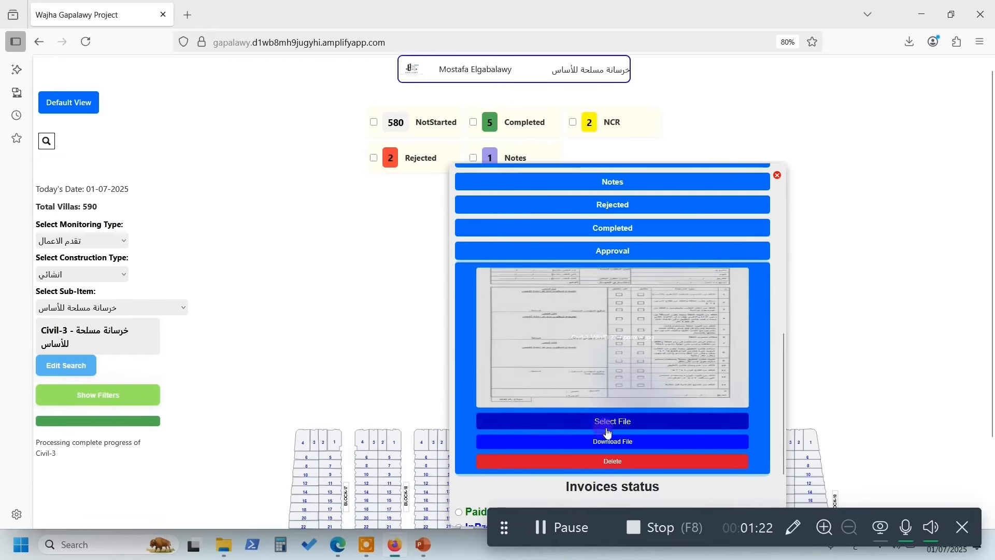
# - Download the villa's approval file and return to the default map view
pyautogui.scroll(1, 595, 364)
pyautogui.click(617, 486)
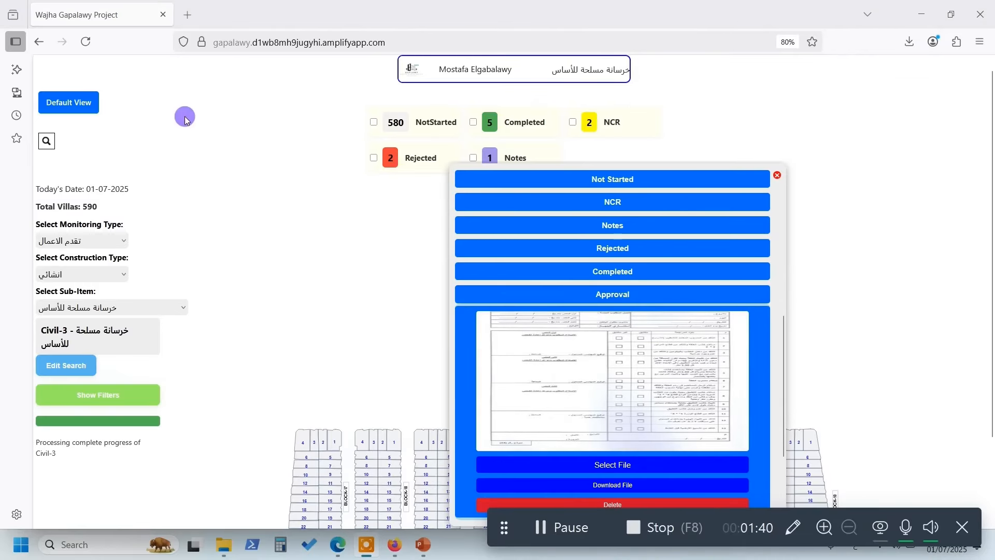
pyautogui.click(77, 103)
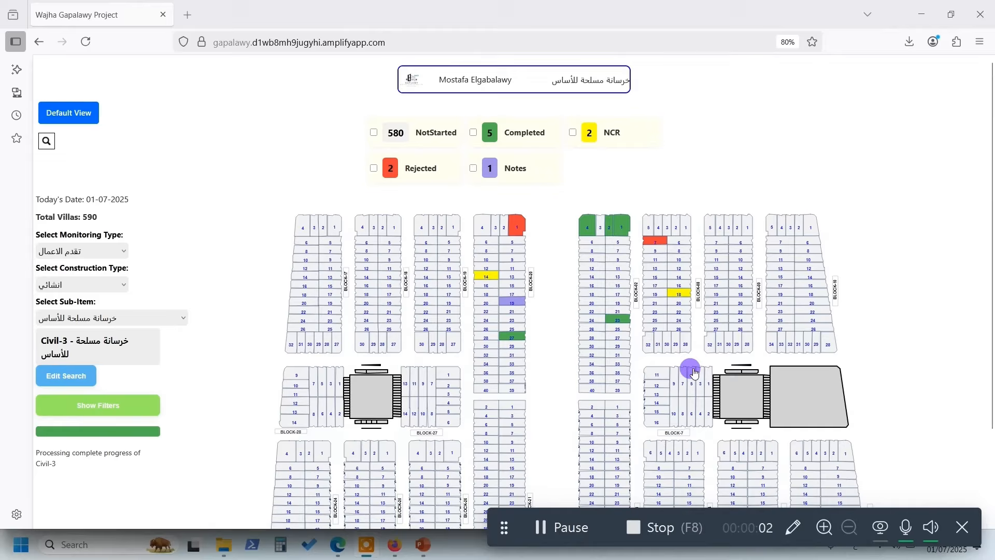
# - Open the performance dashboard of villa 8 in Block 8 and set its analysis date to 07/07/2024
pyautogui.click(679, 250)
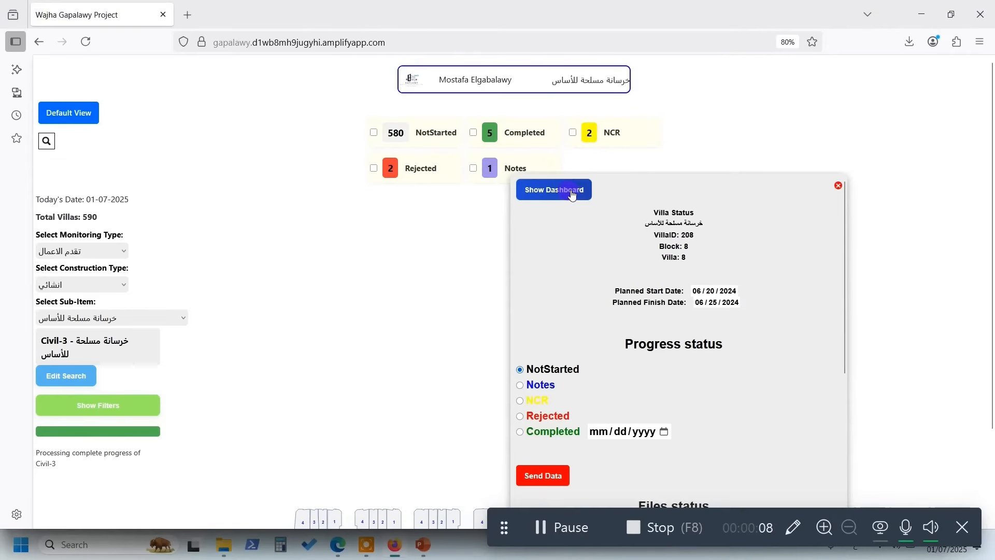
pyautogui.scroll(-5, 617, 365)
pyautogui.scroll(5, 629, 362)
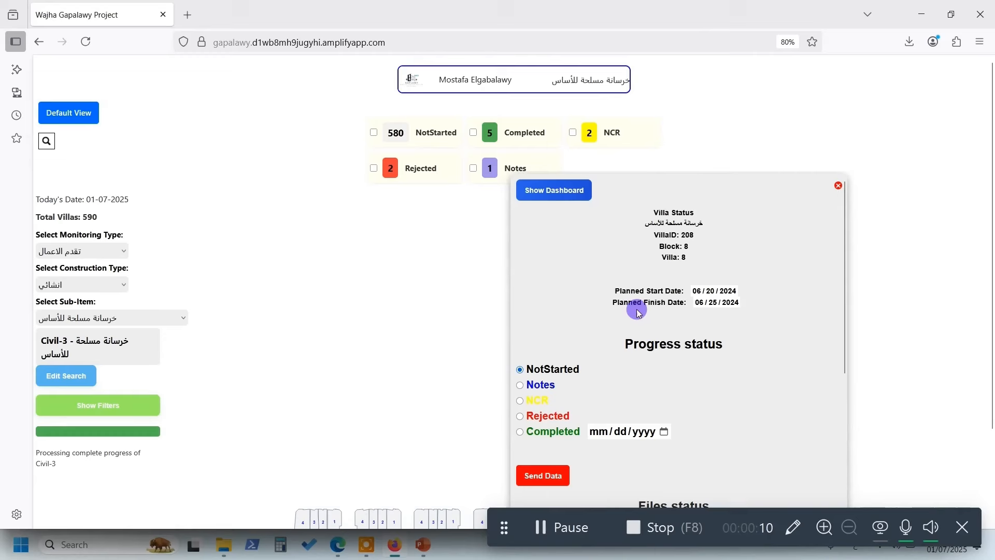
pyautogui.click(581, 195)
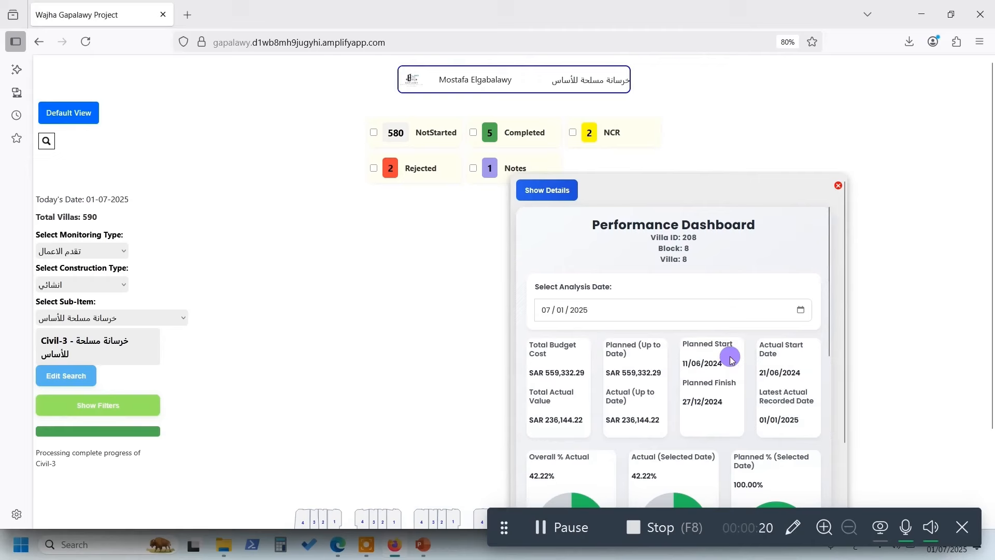
pyautogui.click(561, 310)
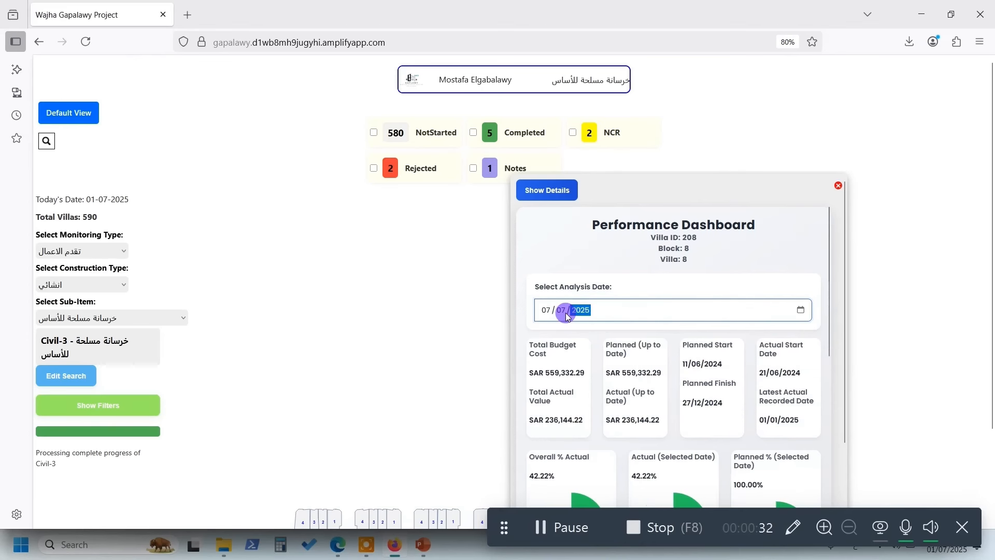
pyautogui.write('202')
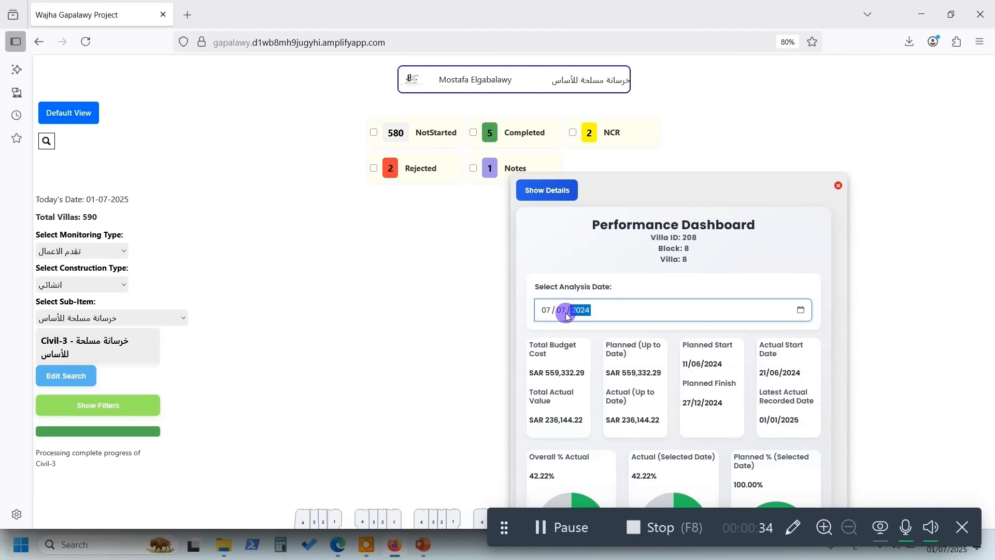
# - Examine the villa's actual and planned percentages, the Actual vs Planned Over Time chart and the monthly cost table
pyautogui.scroll(-2, 705, 404)
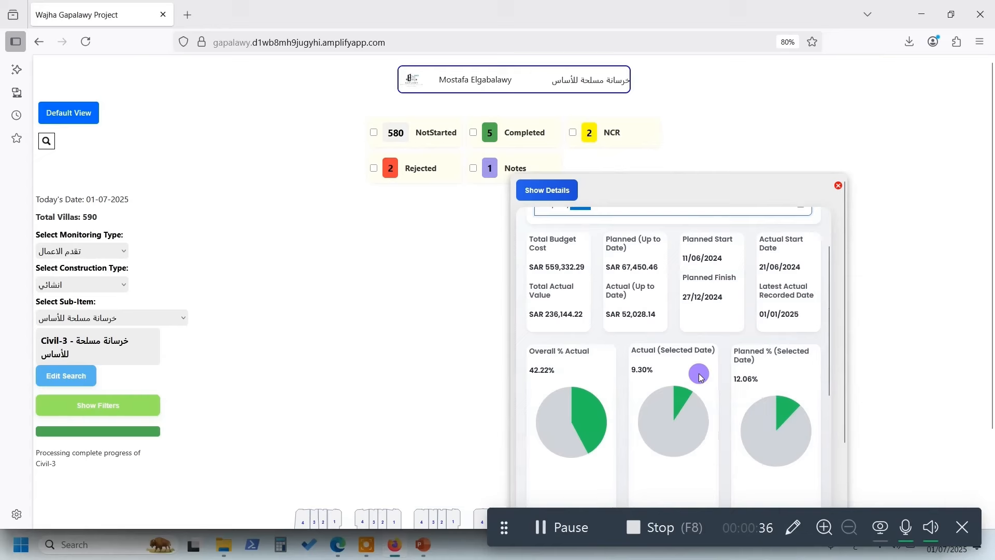
pyautogui.scroll(-3, 643, 312)
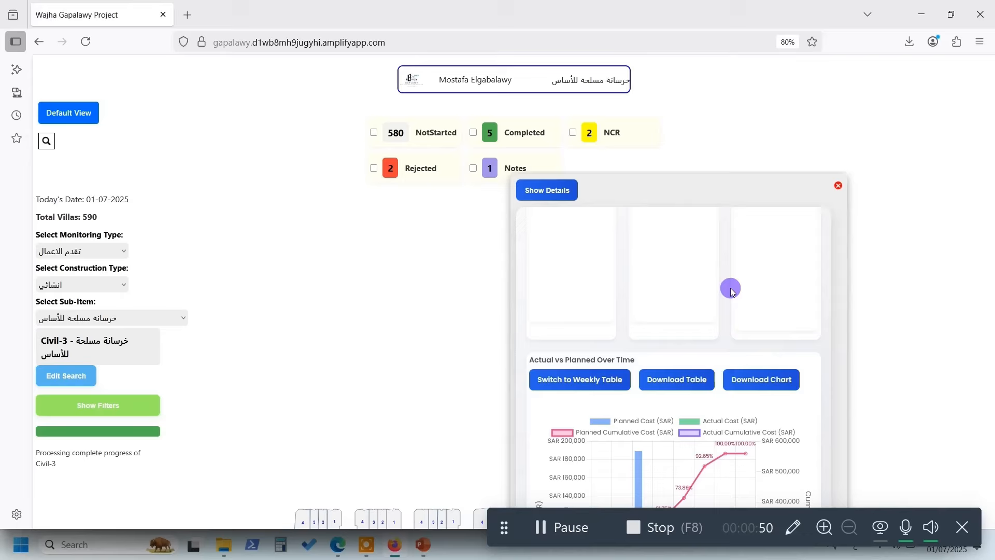
pyautogui.scroll(-3, 627, 332)
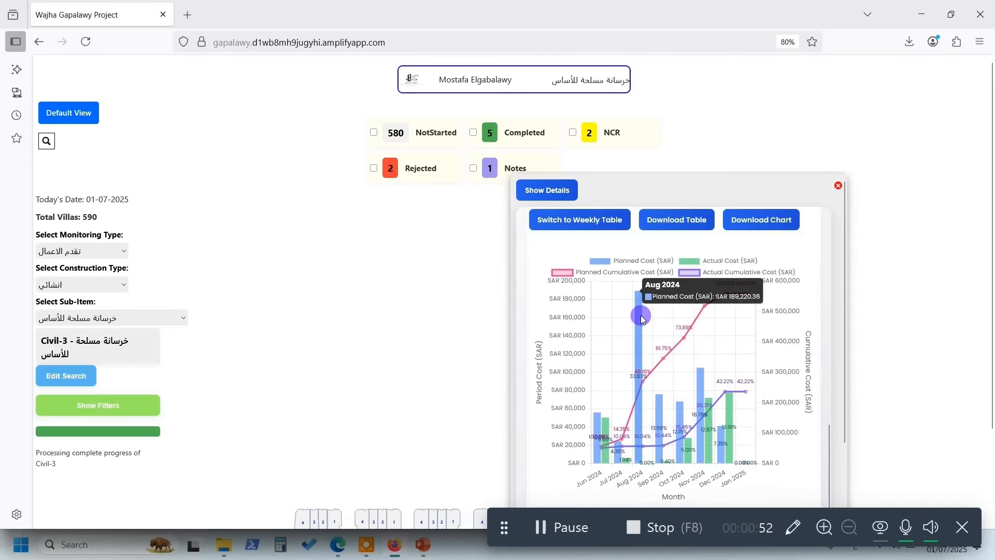
pyautogui.scroll(-5, 666, 327)
pyautogui.scroll(-3, 869, 257)
pyautogui.scroll(5, 712, 283)
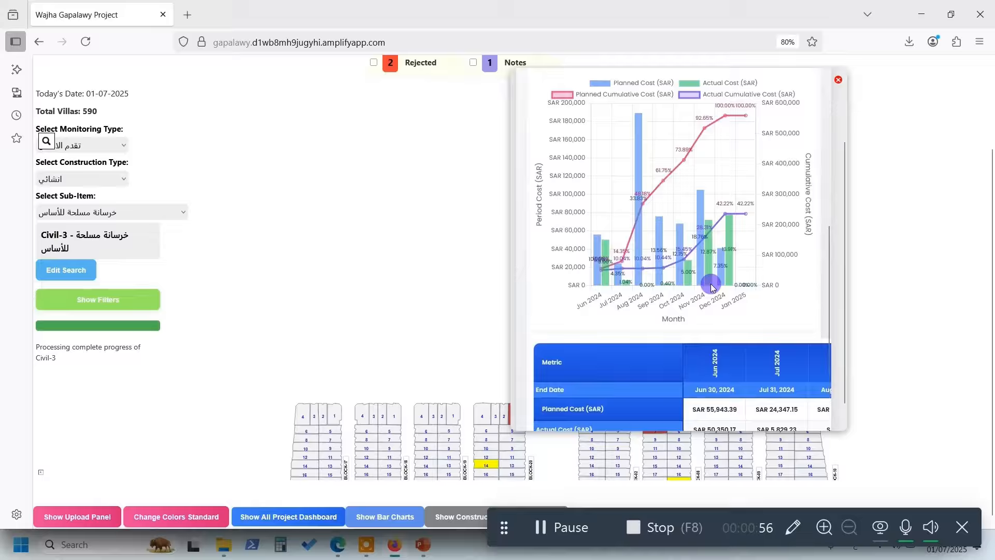
pyautogui.scroll(-4, 698, 311)
pyautogui.scroll(3, 713, 295)
pyautogui.scroll(-3, 683, 273)
pyautogui.scroll(2, 679, 269)
pyautogui.scroll(-3, 725, 336)
pyautogui.scroll(-1, 693, 394)
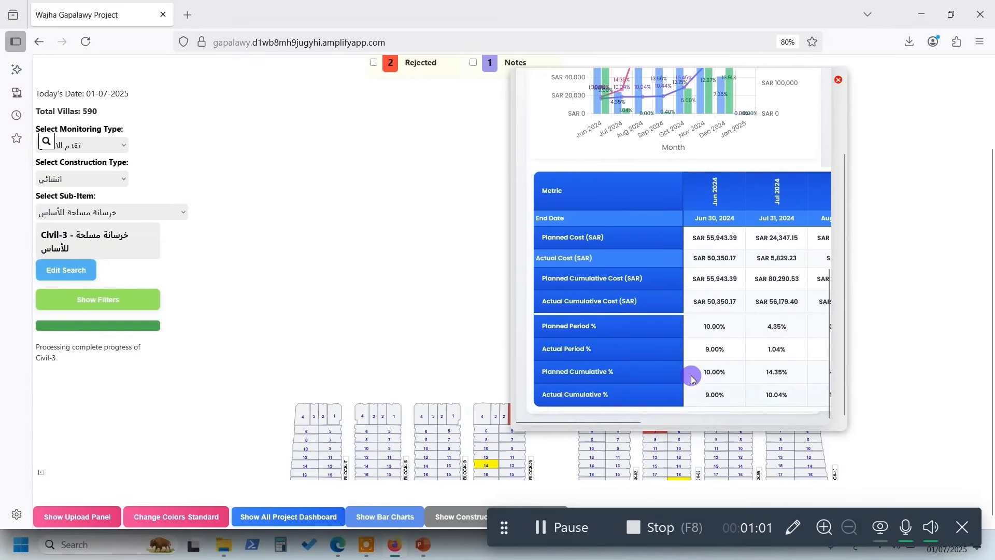
pyautogui.moveTo(629, 418); pyautogui.dragTo(658, 422)
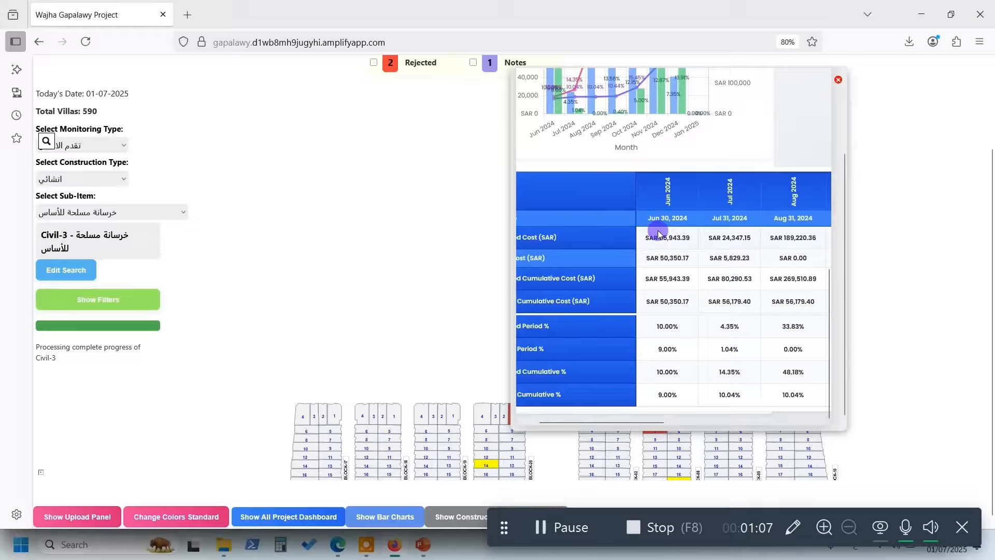
# - Switch the cost table to the weekly breakdown and review its planned and actual figures
pyautogui.scroll(4, 658, 233)
pyautogui.click(566, 138)
pyautogui.scroll(-5, 648, 233)
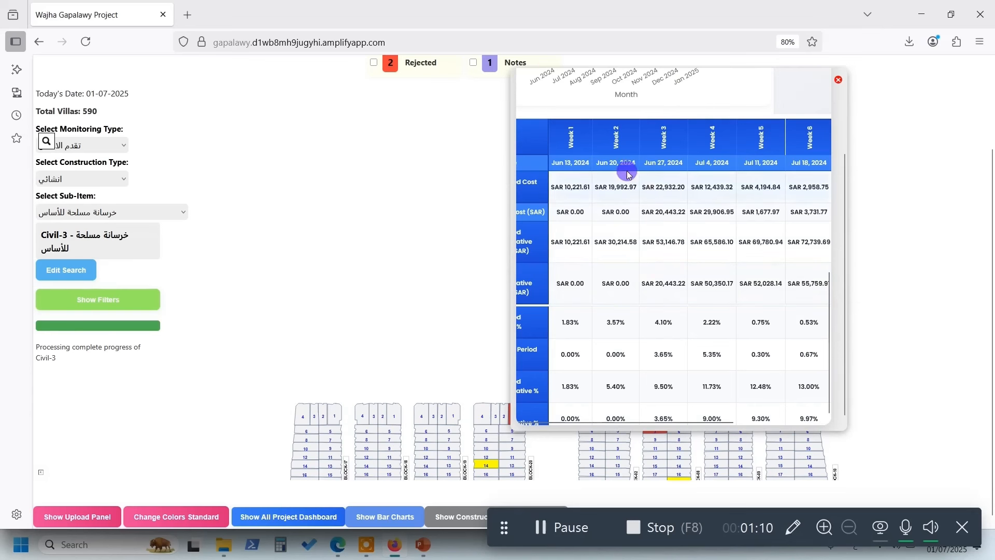
pyautogui.scroll(-1, 622, 233)
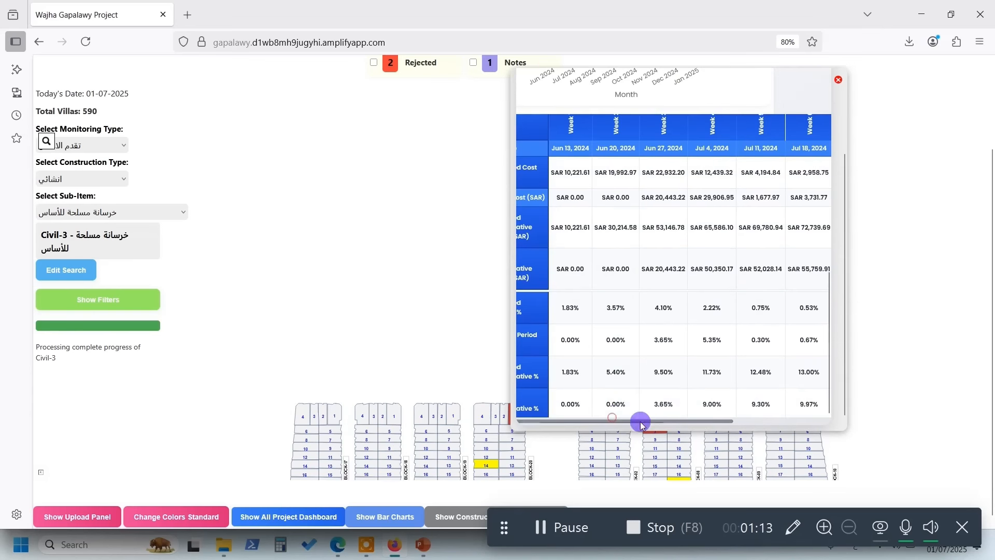
# - Download the Actual vs Planned Over Time chart and open popup_chart_20250701.png
pyautogui.scroll(5, 581, 243)
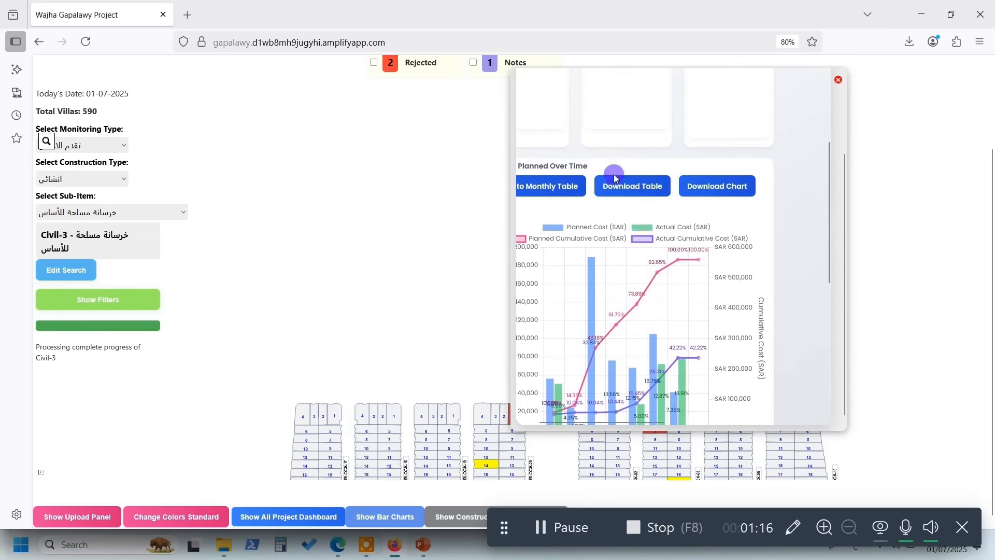
pyautogui.click(716, 191)
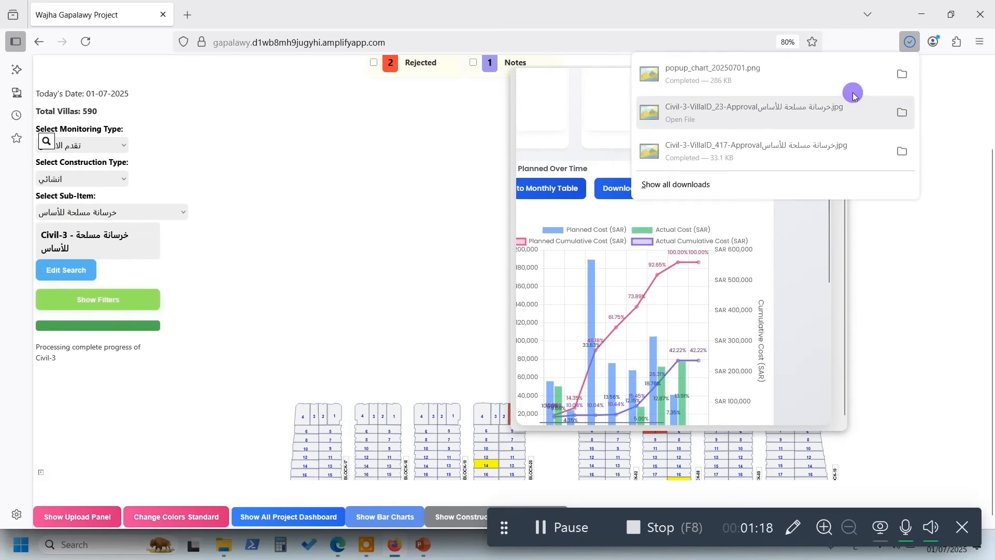
pyautogui.click(791, 80)
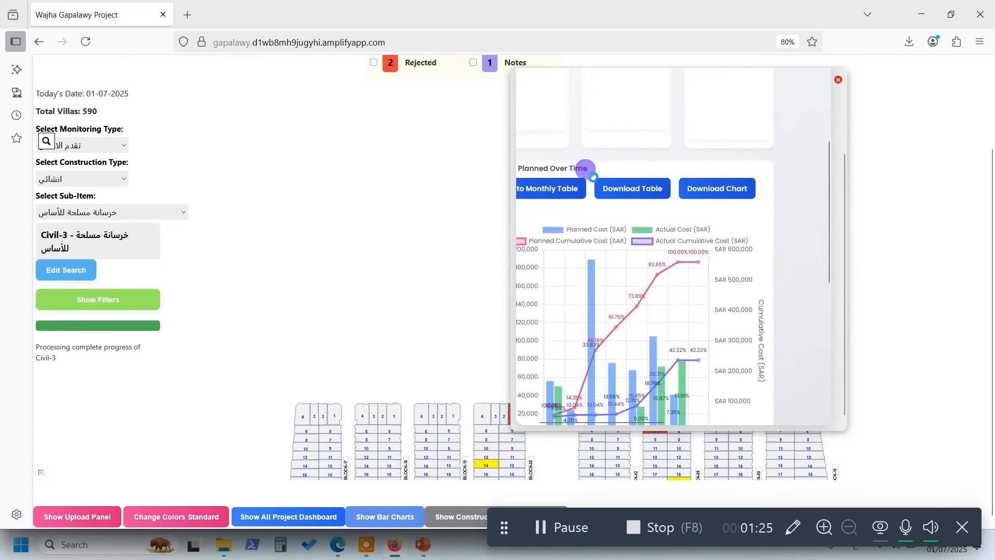
# - Download the villa's cost table and open Villa_V_208_Cost_Data_20250701.xlsx in Excel
pyautogui.click(799, 32)
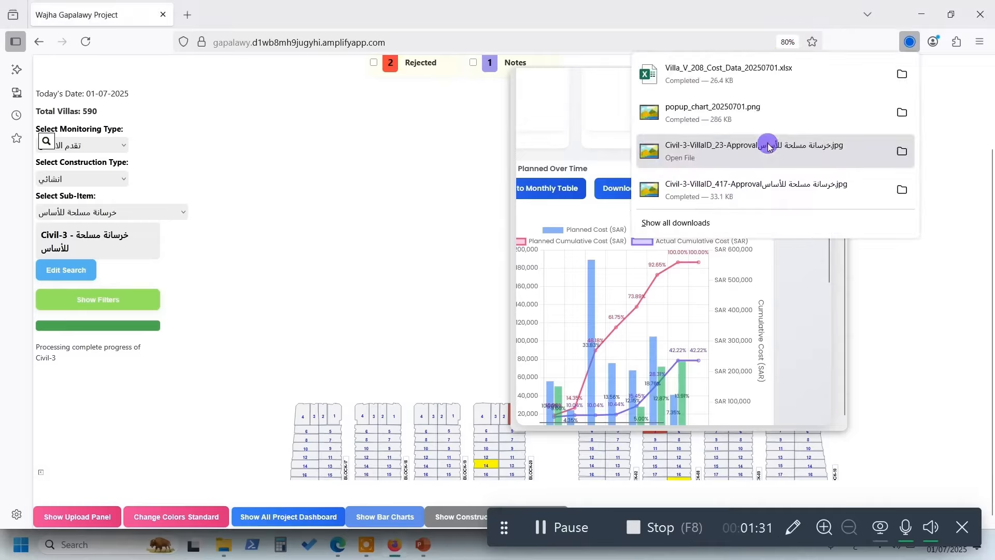
pyautogui.click(827, 71)
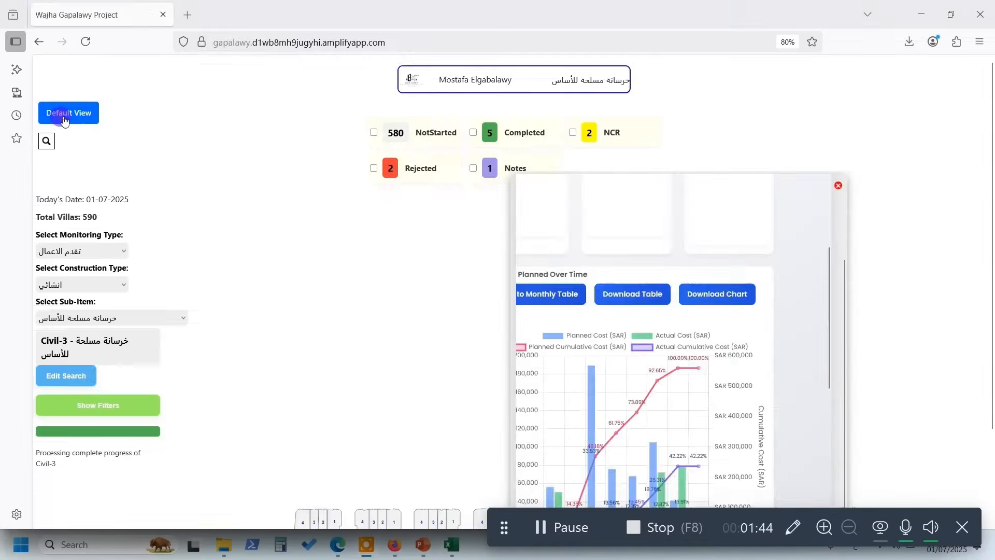
# - Restore the default map view and review the Blocking Activities Checker for villa 11 in Block 2
pyautogui.click(63, 117)
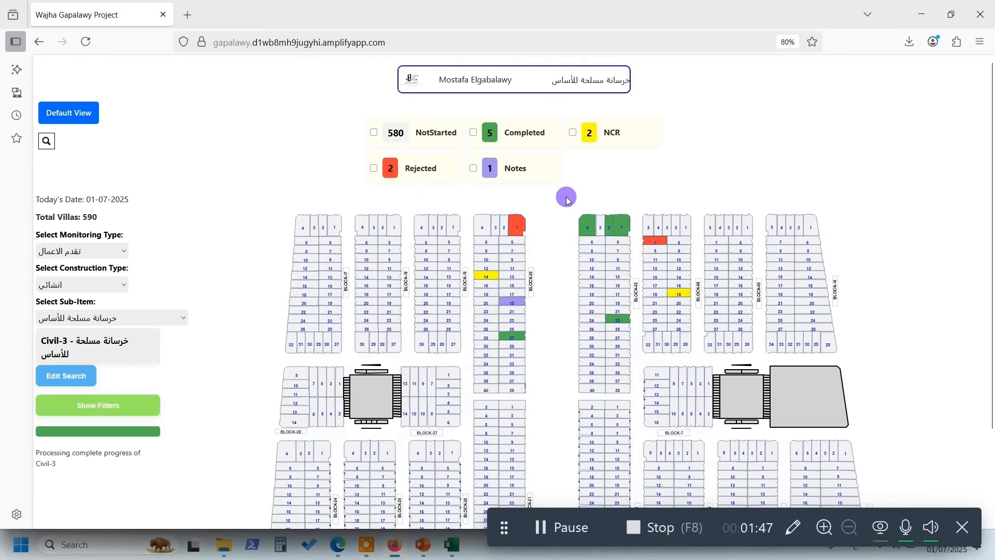
pyautogui.click(616, 274)
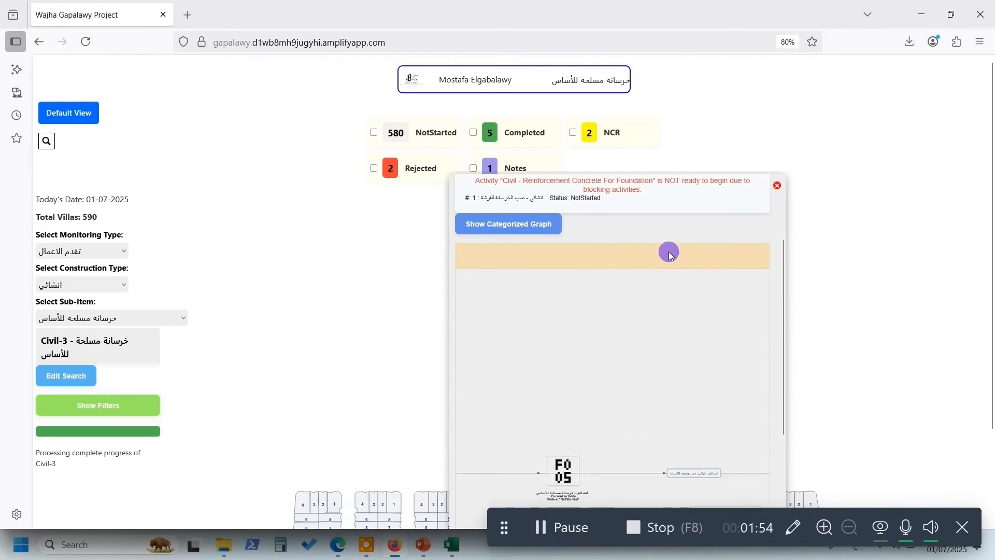
pyautogui.scroll(2, 783, 299)
pyautogui.scroll(2, 782, 300)
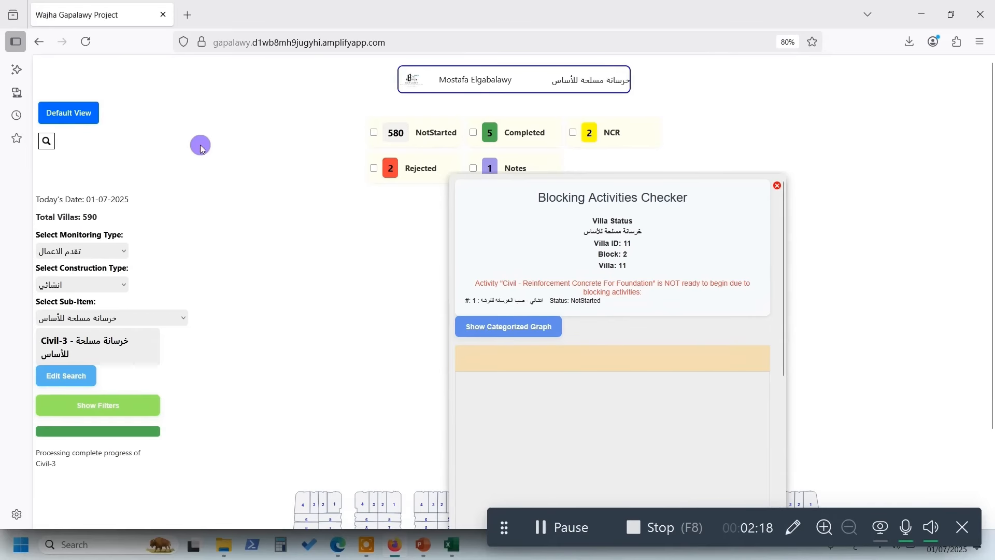
# - Change the sub-item to إنشاء مسبق الصنع and load its progress data on the villa map
pyautogui.click(201, 144)
pyautogui.click(93, 325)
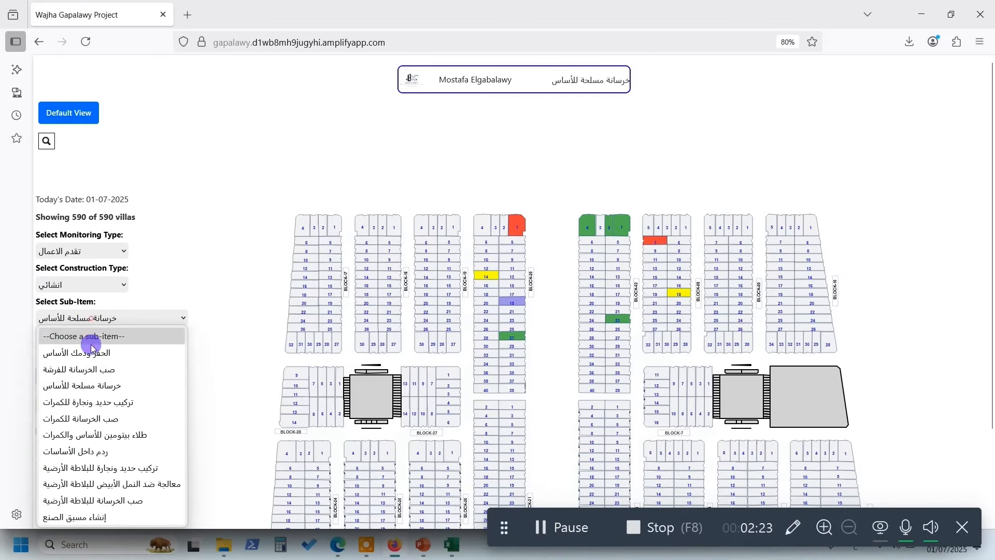
pyautogui.click(104, 513)
pyautogui.click(73, 363)
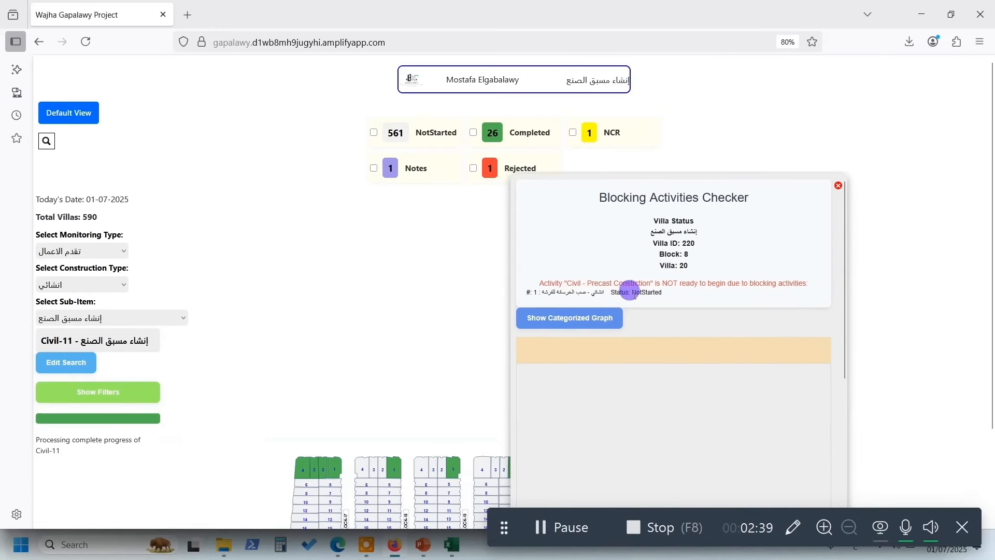
# - Examine the current and root blocking activities in the Blocking Activities Checker graph for villa 20 in Block 8
pyautogui.moveTo(573, 288); pyautogui.dragTo(551, 288)
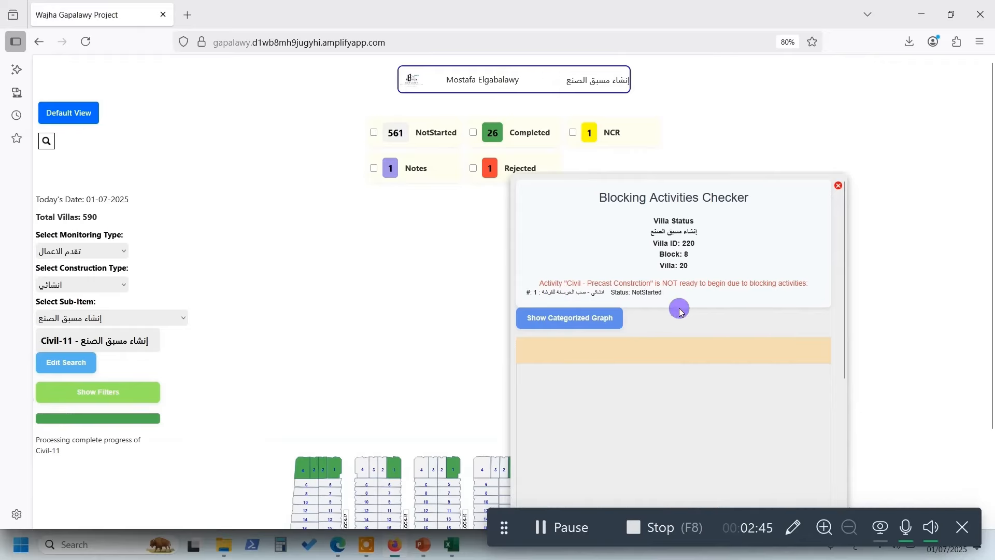
pyautogui.scroll(-1, 687, 313)
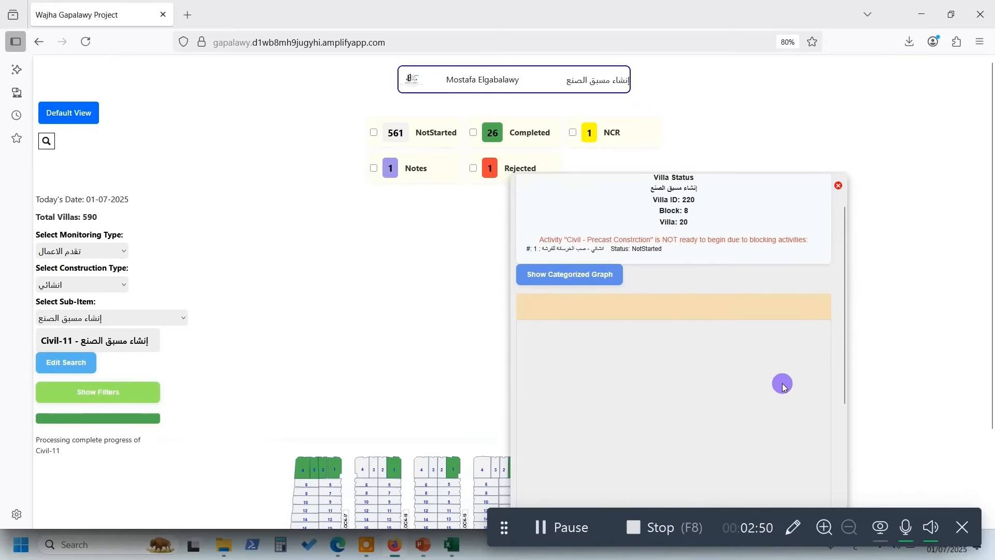
pyautogui.scroll(-5, 674, 301)
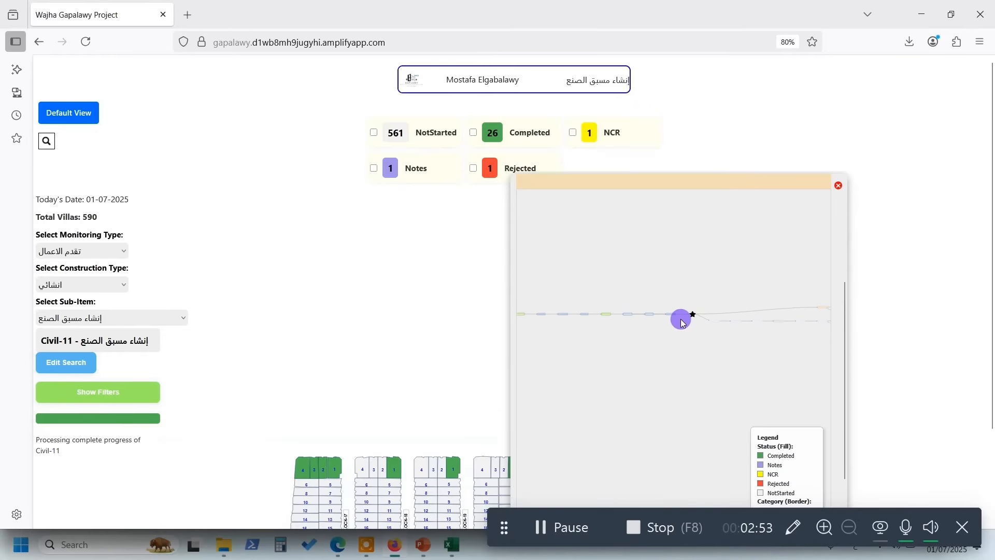
pyautogui.scroll(-3, 674, 311)
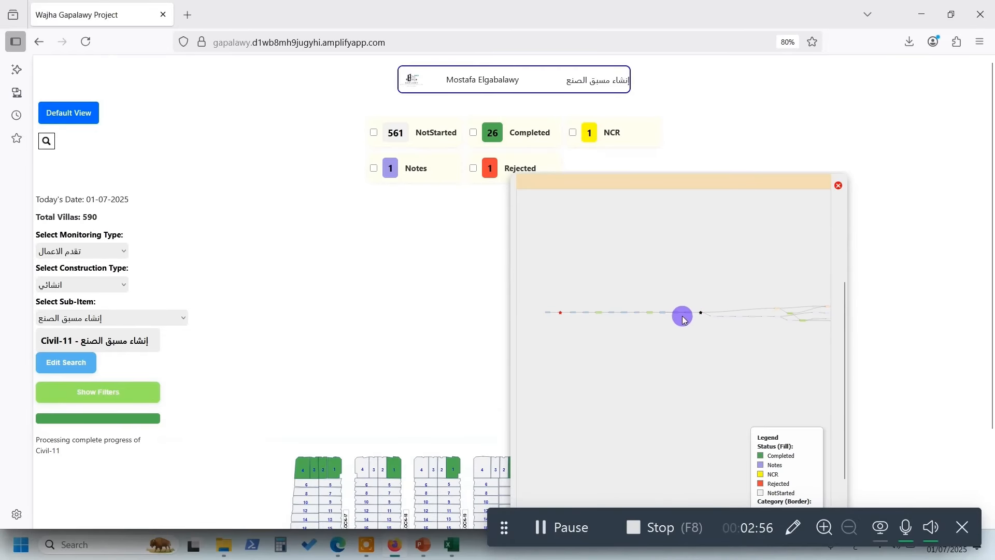
pyautogui.scroll(5, 708, 314)
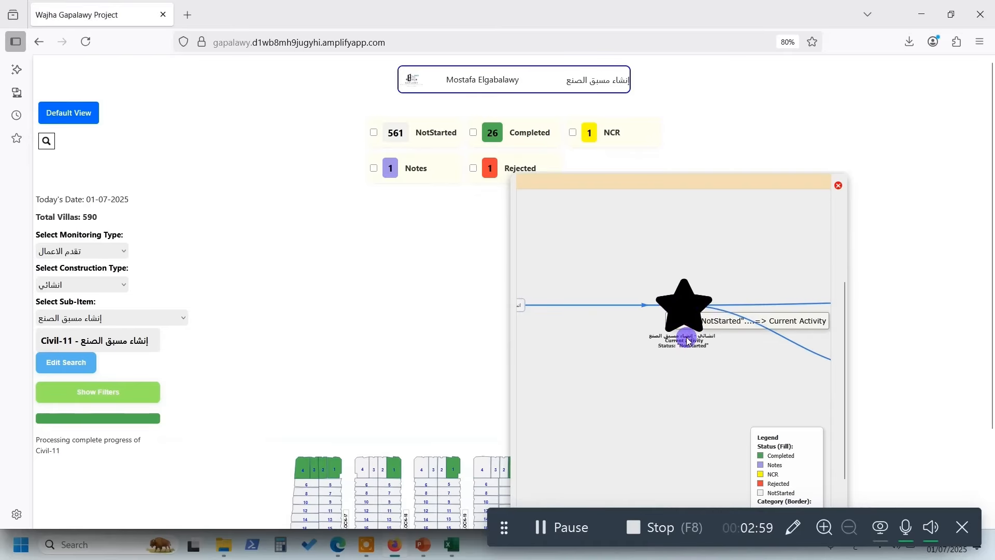
pyautogui.scroll(-3, 728, 324)
pyautogui.scroll(4, 643, 332)
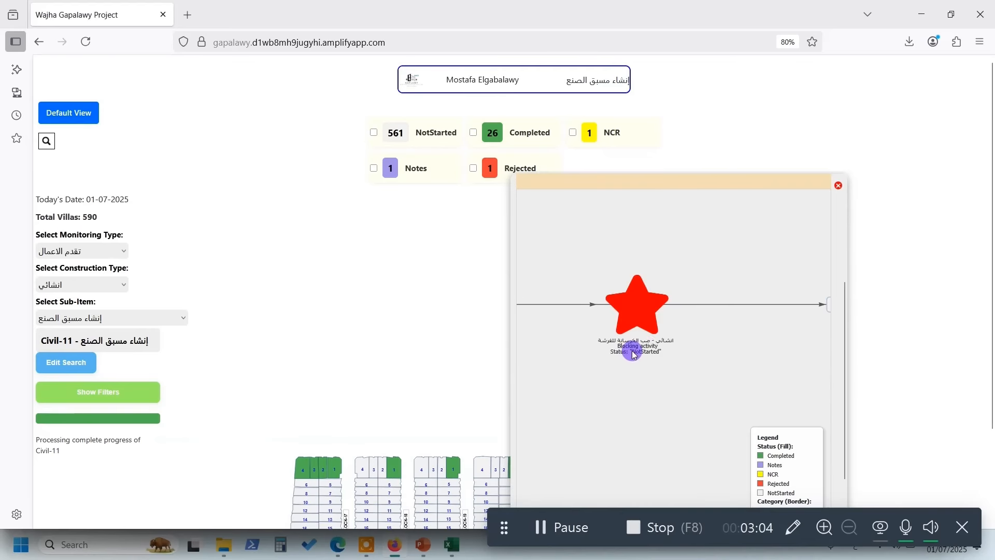
pyautogui.moveTo(644, 333)
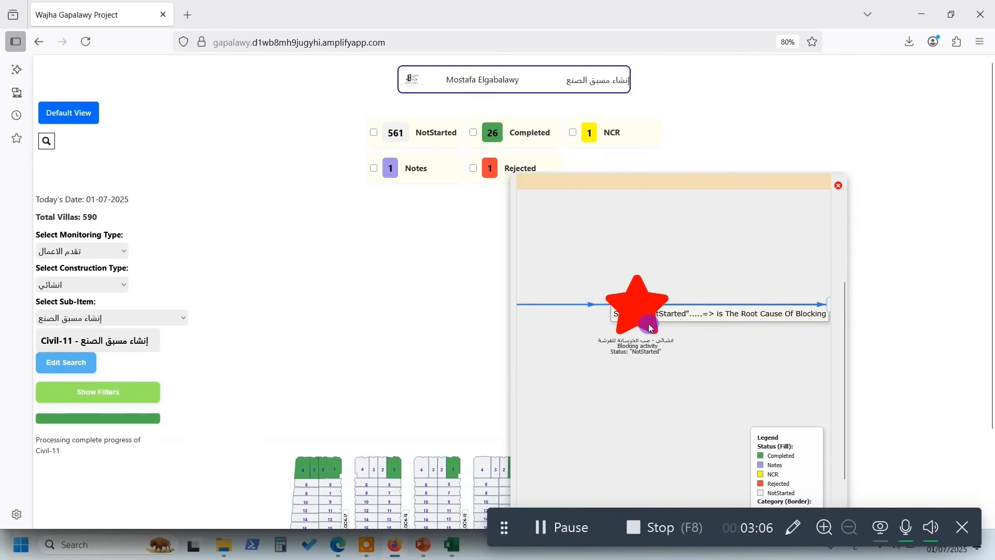
pyautogui.scroll(-10, 583, 343)
pyautogui.scroll(11, 675, 341)
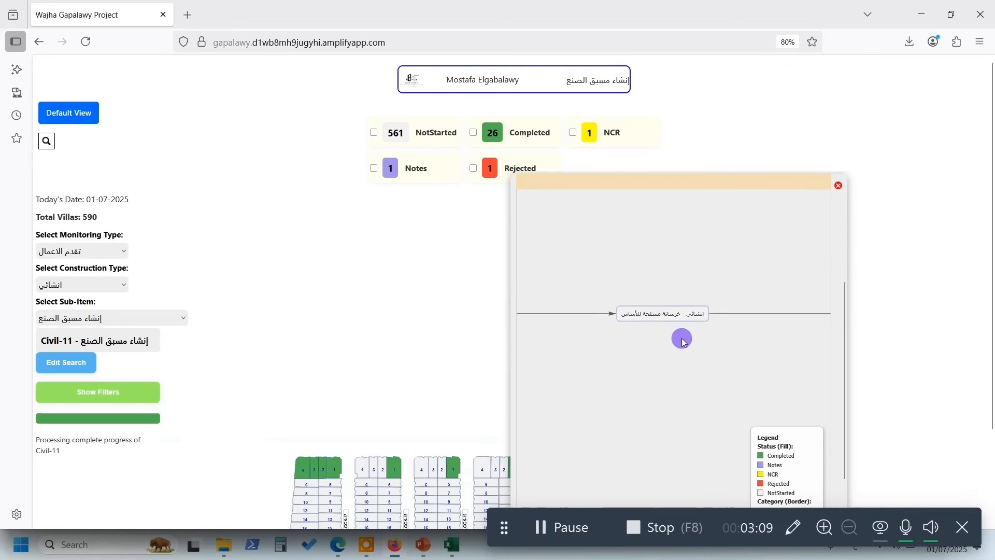
# - Examine the activity chain and its downstream branches in the normal graph for villa 20 in Block 8
pyautogui.scroll(-4, 606, 333)
pyautogui.scroll(10, 744, 327)
pyautogui.scroll(-8, 744, 328)
pyautogui.moveTo(808, 324); pyautogui.dragTo(727, 336)
pyautogui.scroll(-4, 699, 346)
pyautogui.moveTo(824, 345); pyautogui.dragTo(740, 338)
pyautogui.scroll(8, 680, 328)
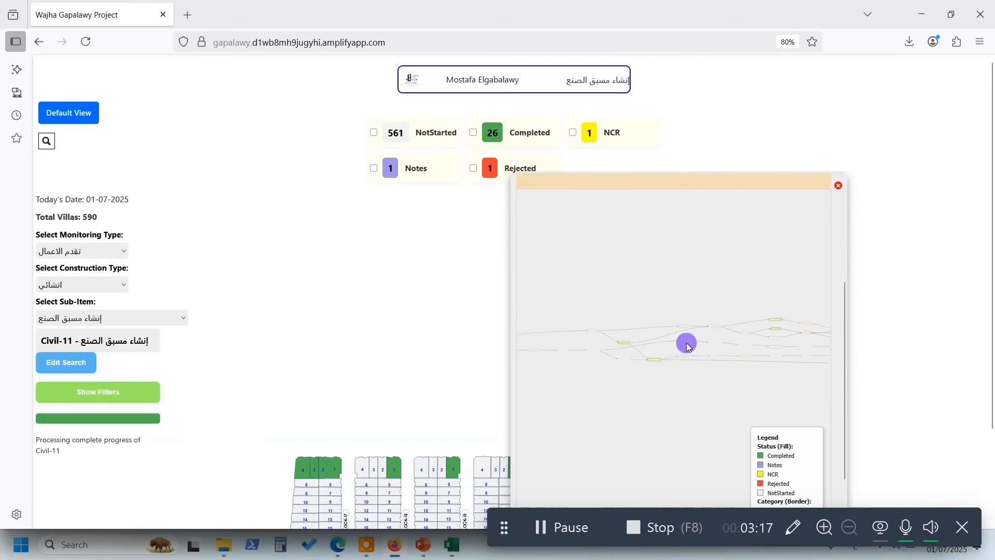
pyautogui.scroll(3, 679, 318)
pyautogui.scroll(3, 683, 318)
pyautogui.scroll(-10, 600, 340)
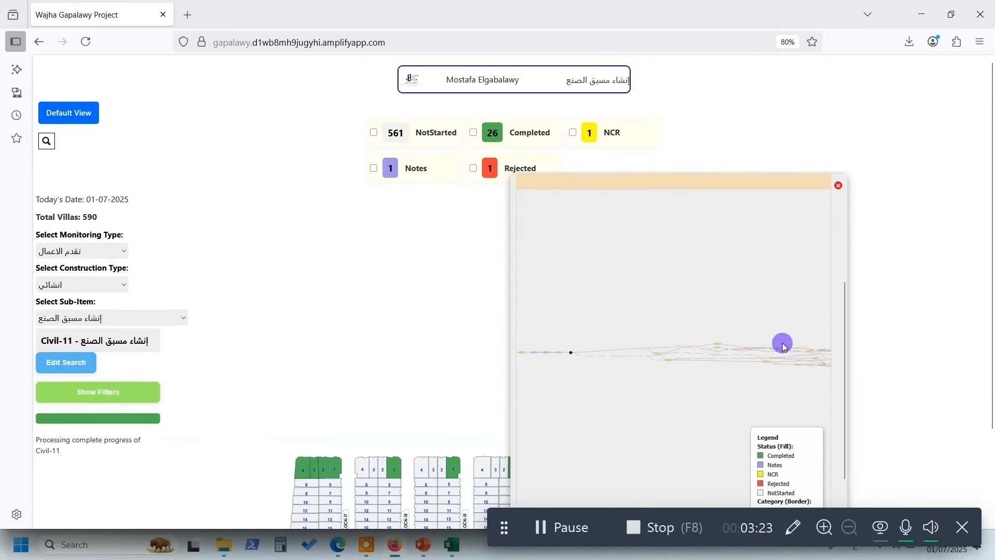
pyautogui.scroll(3, 657, 300)
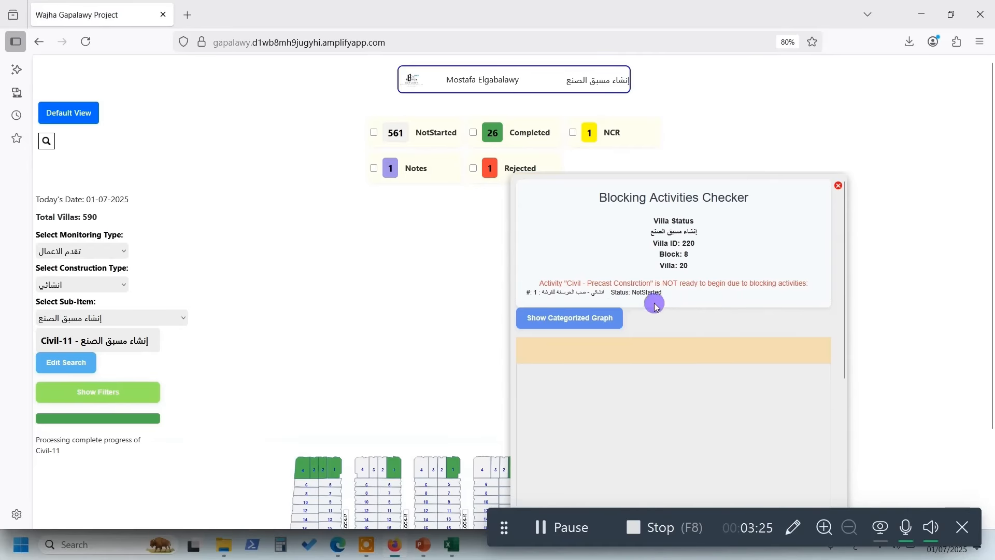
# - Switch the blocking activities graph to the categorized view and examine its grouped activities
pyautogui.click(591, 318)
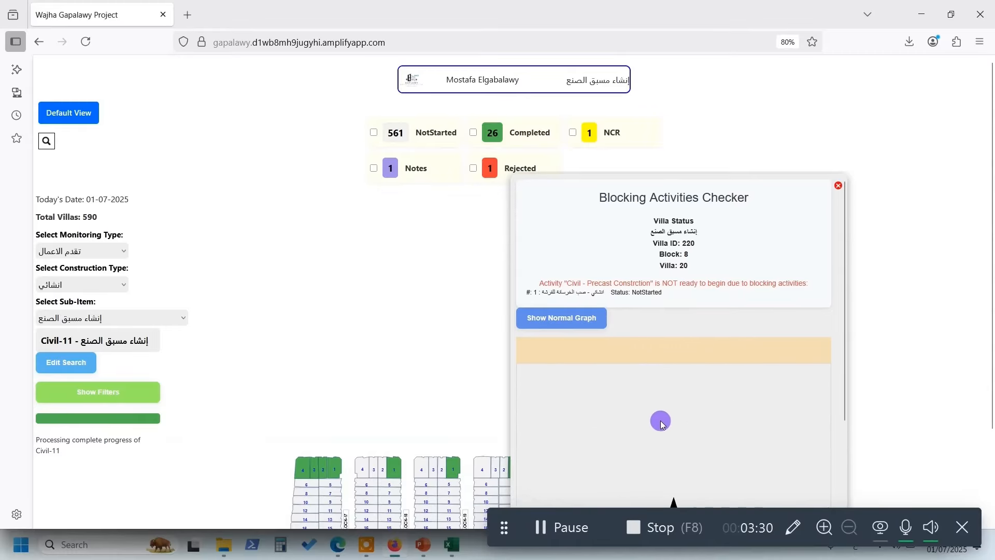
pyautogui.scroll(-1, 671, 403)
pyautogui.scroll(7, 581, 422)
pyautogui.scroll(-6, 725, 408)
pyautogui.scroll(4, 726, 418)
pyautogui.scroll(-1, 679, 422)
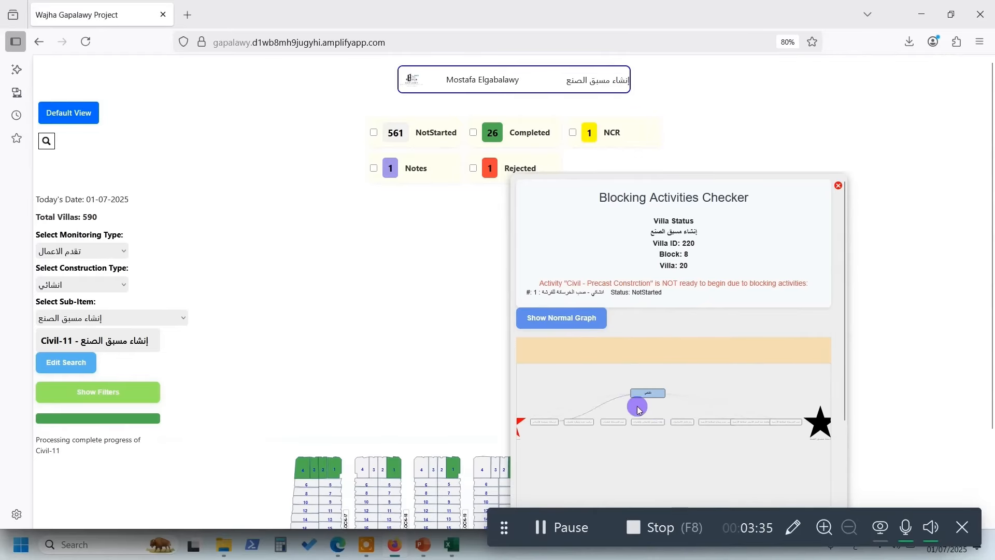
pyautogui.moveTo(648, 424)
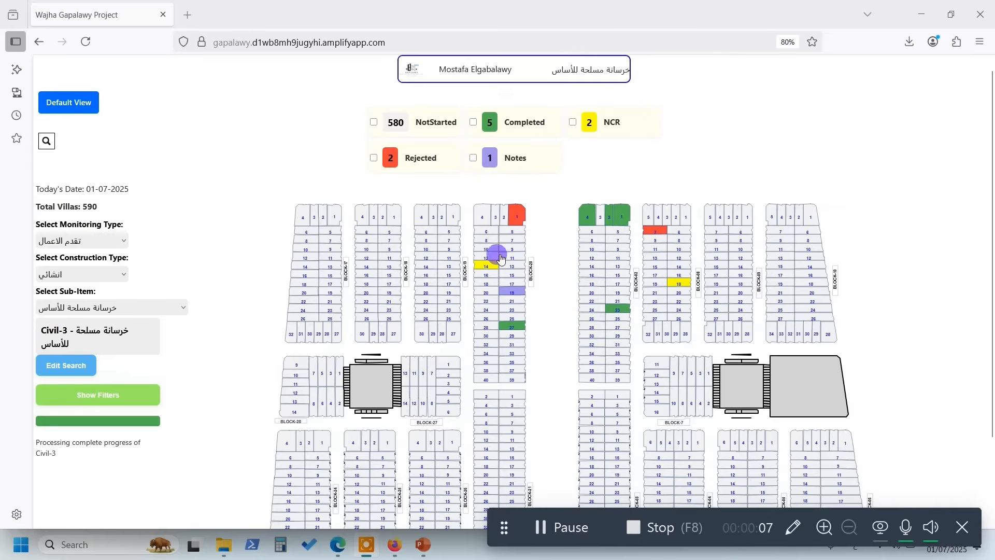
# - Show the bar charts for خرسانة مسلحة للأساس, review the status counts and percentages, and hide the charts
pyautogui.scroll(-2, 405, 291)
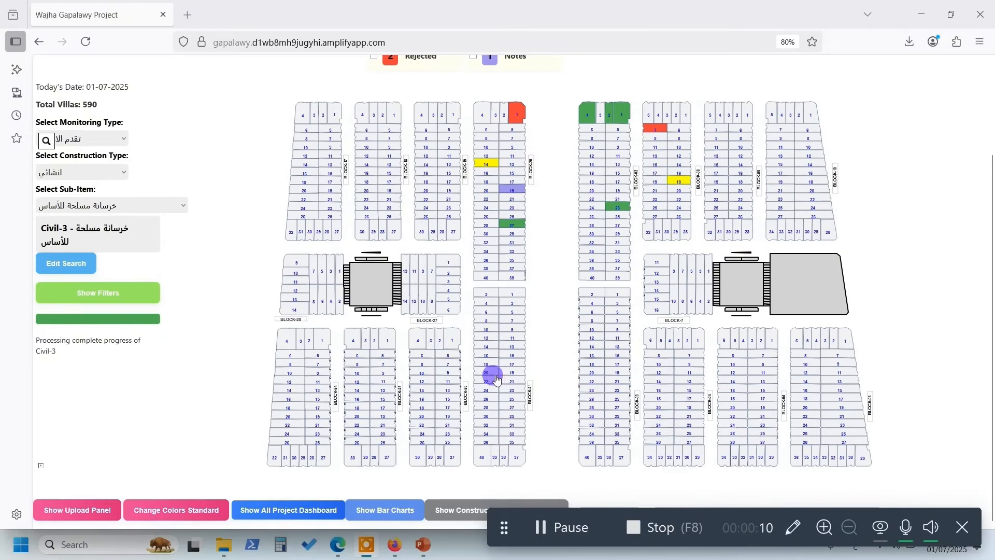
pyautogui.scroll(-2, 467, 431)
pyautogui.scroll(-3, 521, 358)
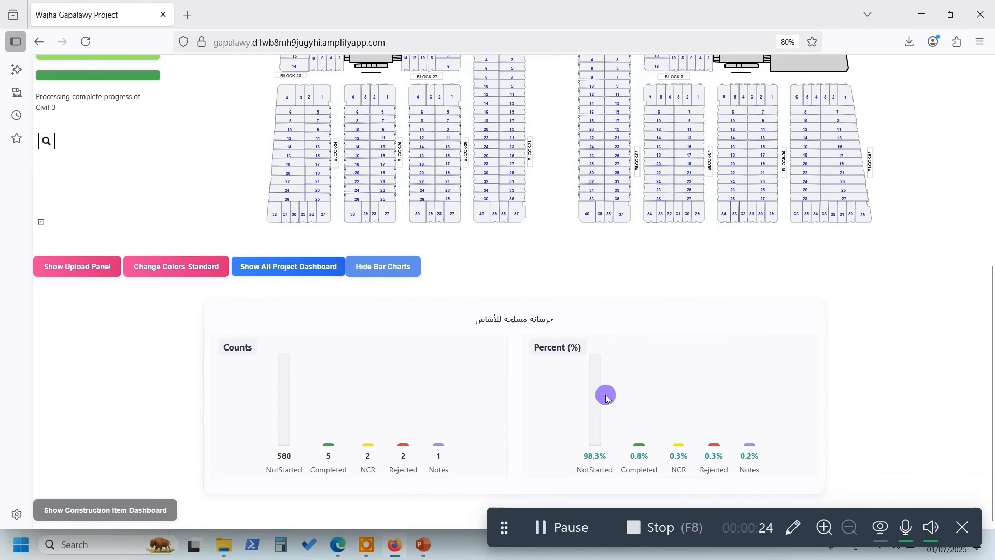
pyautogui.click(383, 266)
# - Show the filters, limit the villa map to block B2, and review that block's status counts
pyautogui.scroll(1, 228, 256)
pyautogui.click(103, 351)
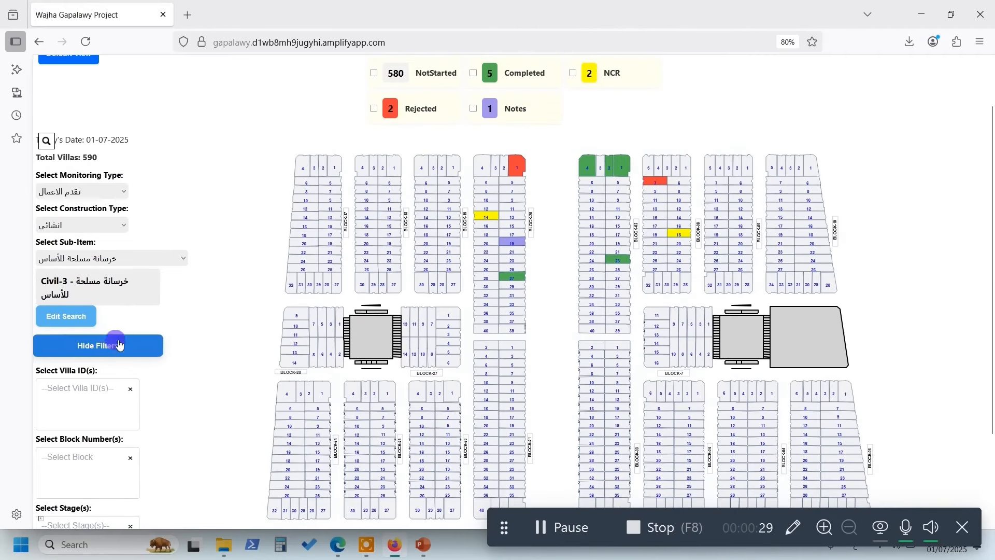
pyautogui.scroll(-2, 122, 332)
pyautogui.click(79, 343)
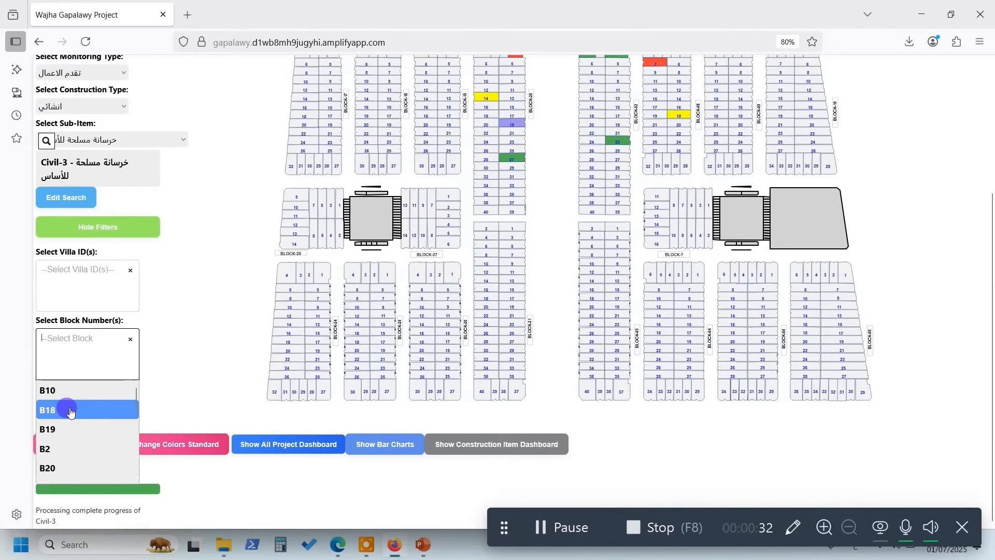
pyautogui.click(71, 449)
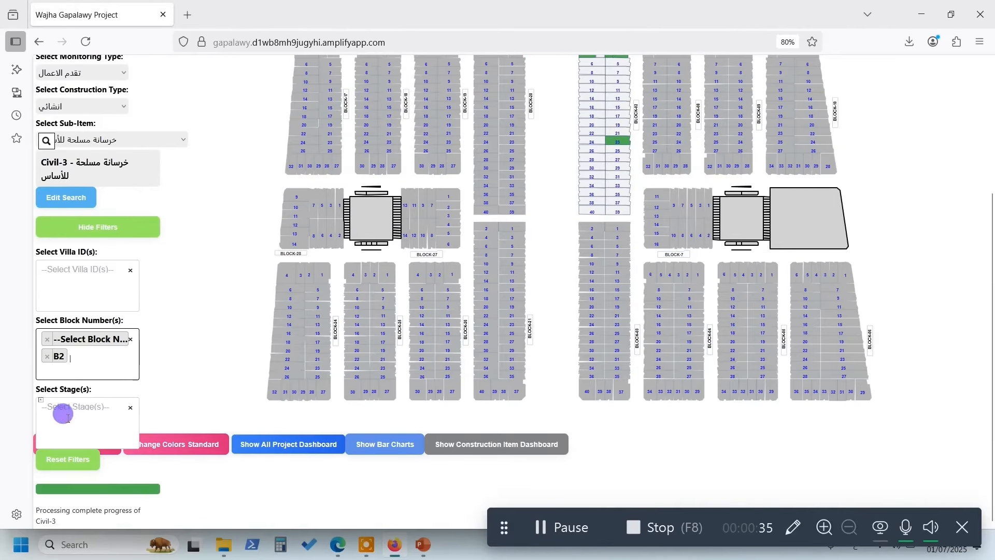
pyautogui.scroll(3, 682, 289)
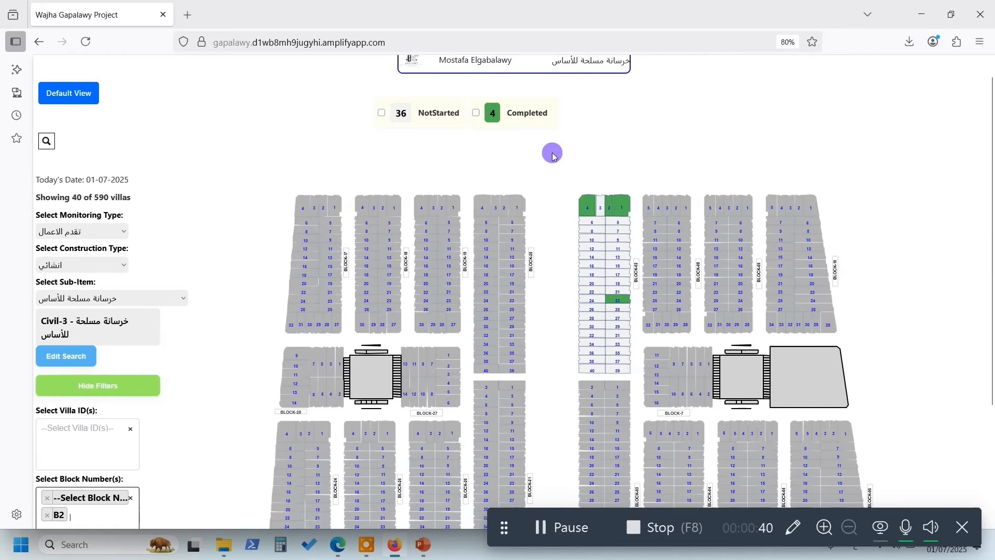
pyautogui.scroll(-3, 208, 322)
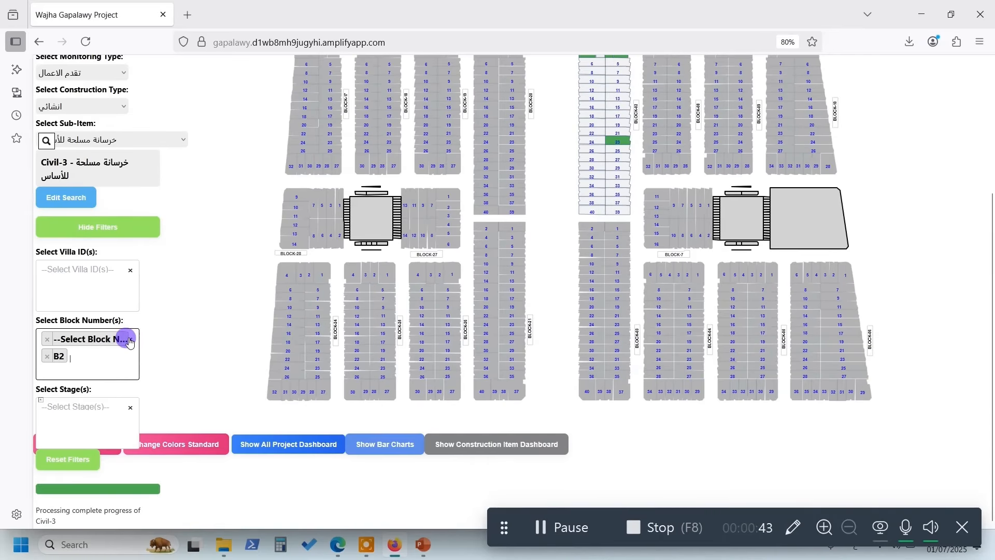
# - Filter the villa map by Stage3 in place of the block and review the stage's villas
pyautogui.click(67, 407)
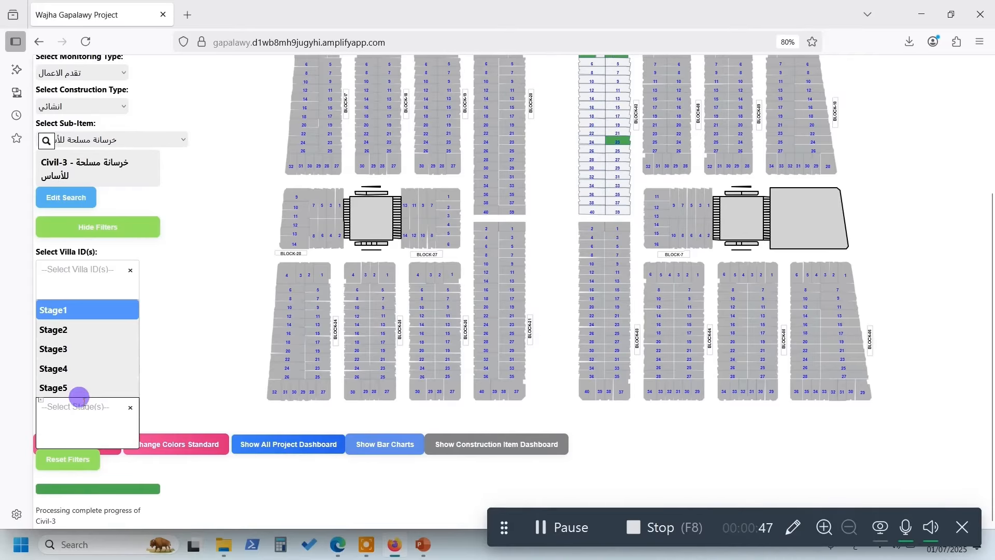
pyautogui.click(78, 348)
pyautogui.scroll(2, 543, 271)
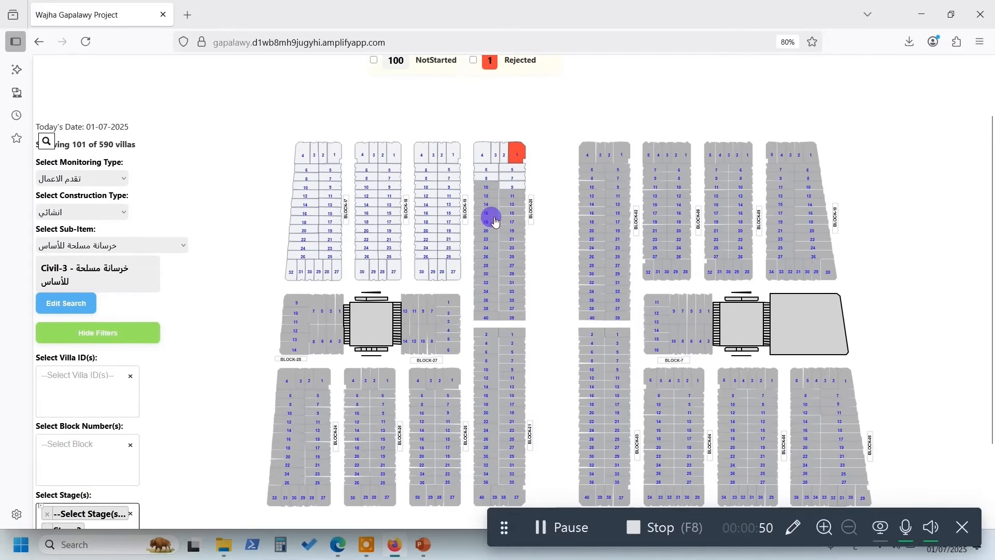
pyautogui.scroll(-2, 500, 236)
pyautogui.scroll(2, 518, 182)
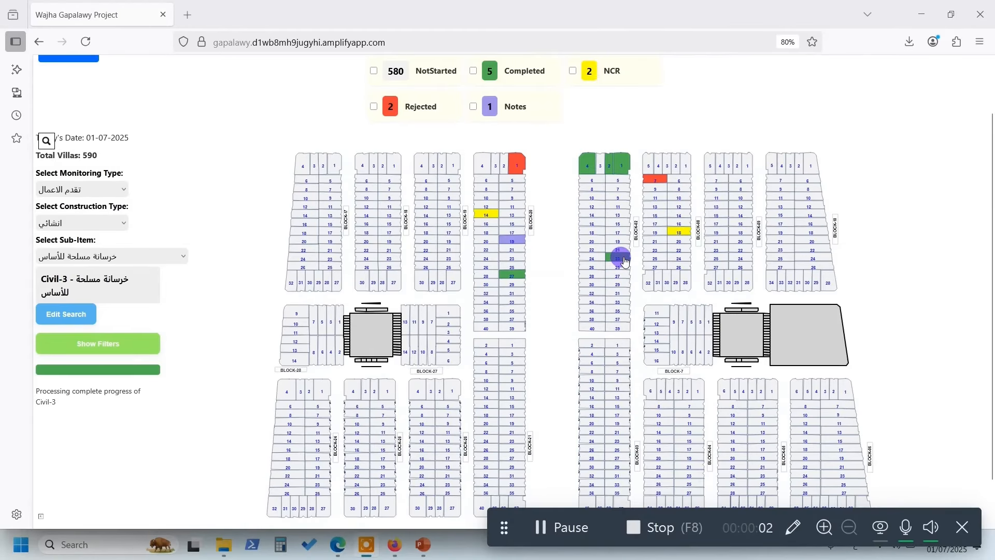
# - Open the lower completed villa in Block 2 and review its progress status and files status options
pyautogui.click(626, 262)
pyautogui.scroll(3, 534, 258)
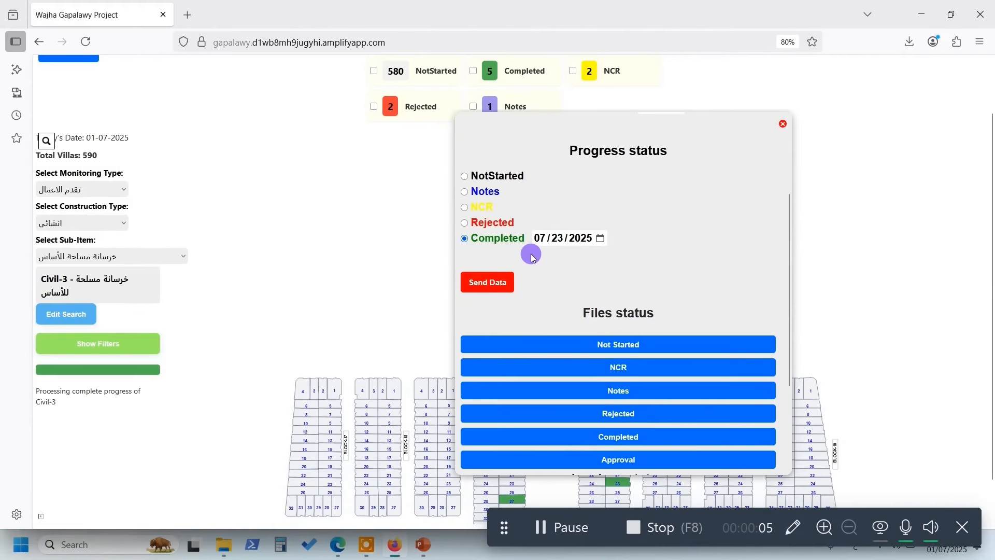
pyautogui.scroll(-3, 534, 259)
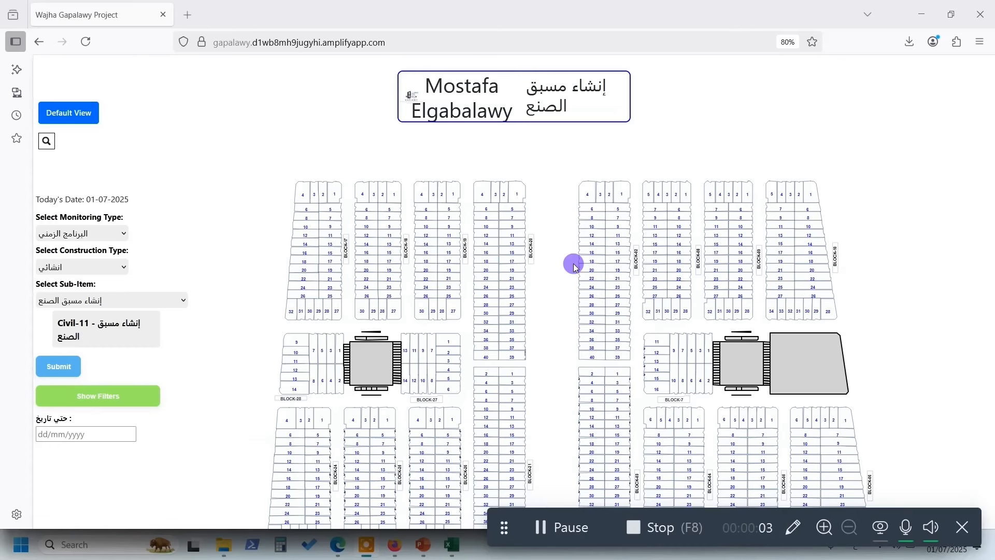
# - Set the schedule's until date to 17/07/2025 and submit the Civil-11 schedule query
pyautogui.click(96, 433)
pyautogui.click(138, 355)
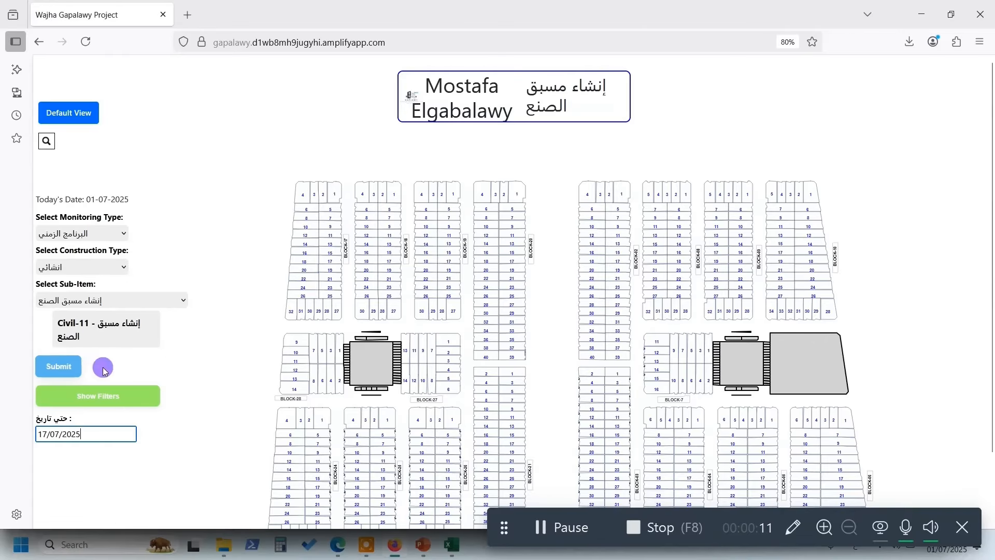
pyautogui.click(52, 369)
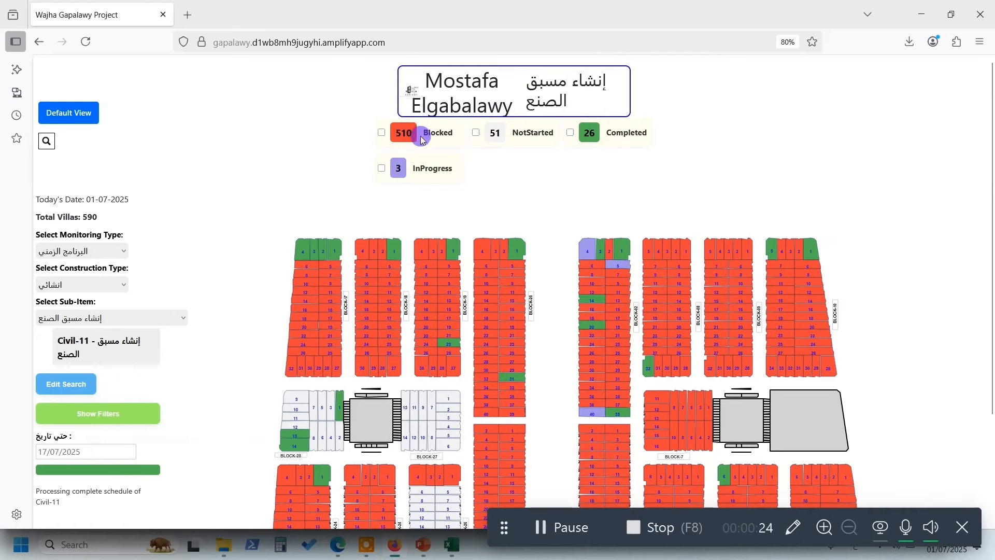
# - Edit the schedule search, set the until date to 18/07/2024, and reload the Civil-11 villa statuses
pyautogui.click(81, 393)
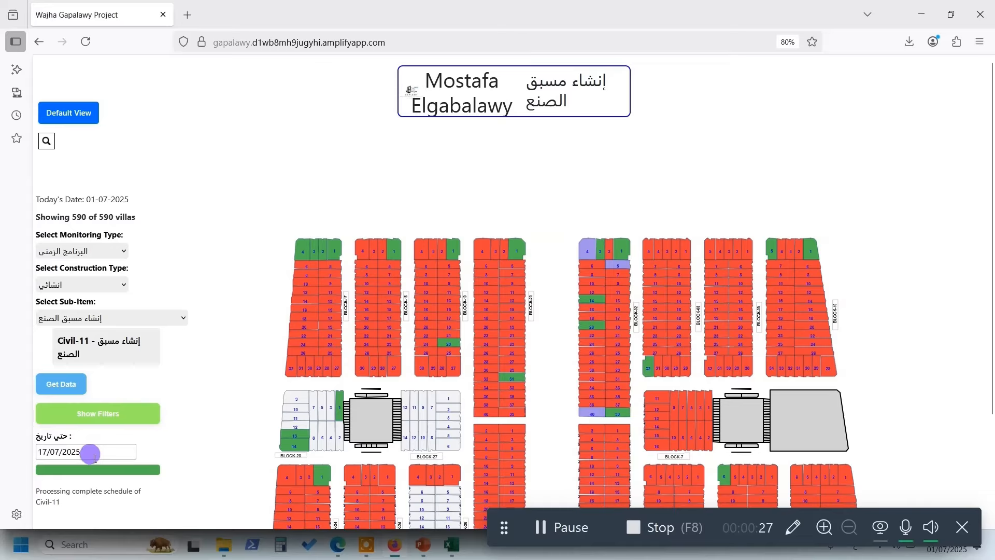
pyautogui.click(90, 452)
pyautogui.click(156, 302)
pyautogui.click(134, 369)
pyautogui.click(67, 387)
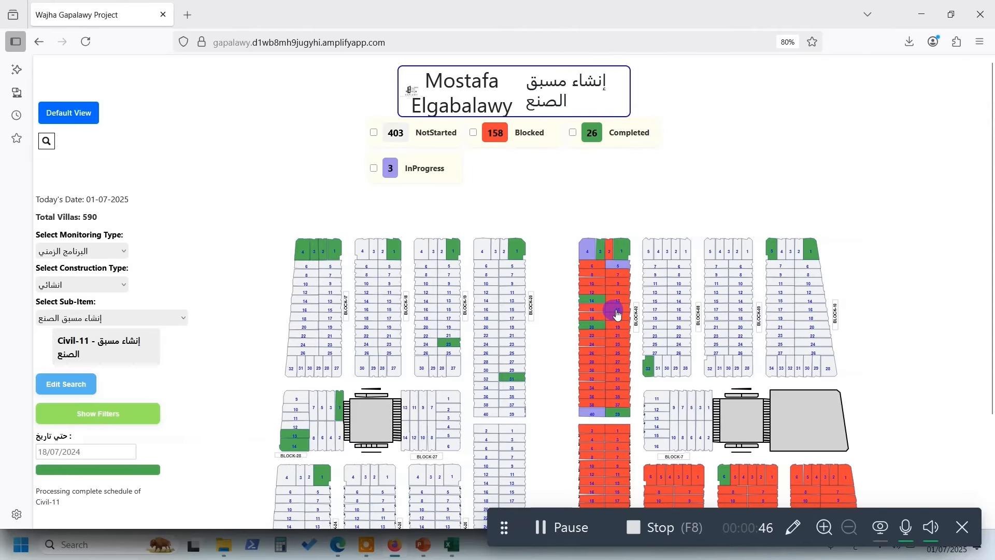
# - Check the blocking activities of villa 15 in Block 2 and the progress status of villa 5, returning to the default view
pyautogui.click(618, 314)
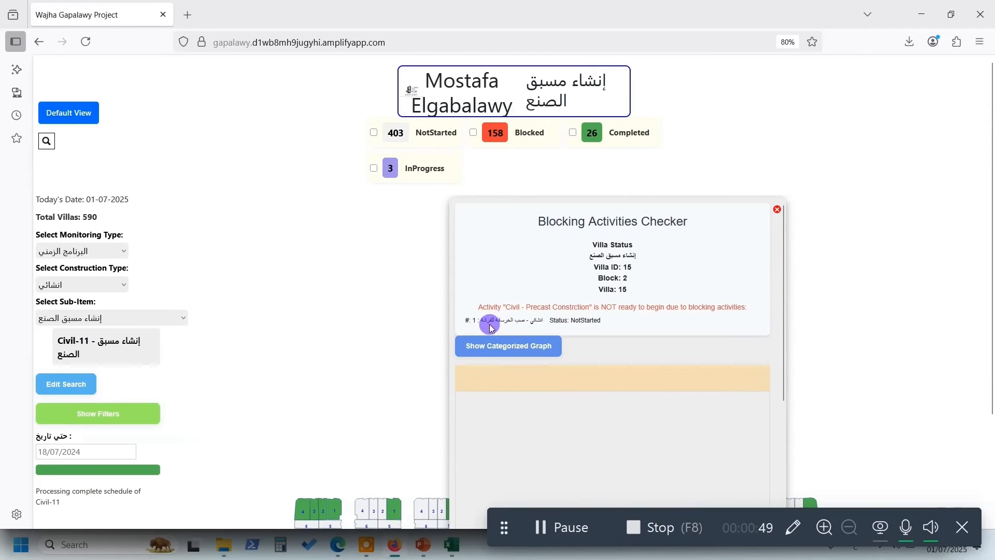
pyautogui.click(66, 115)
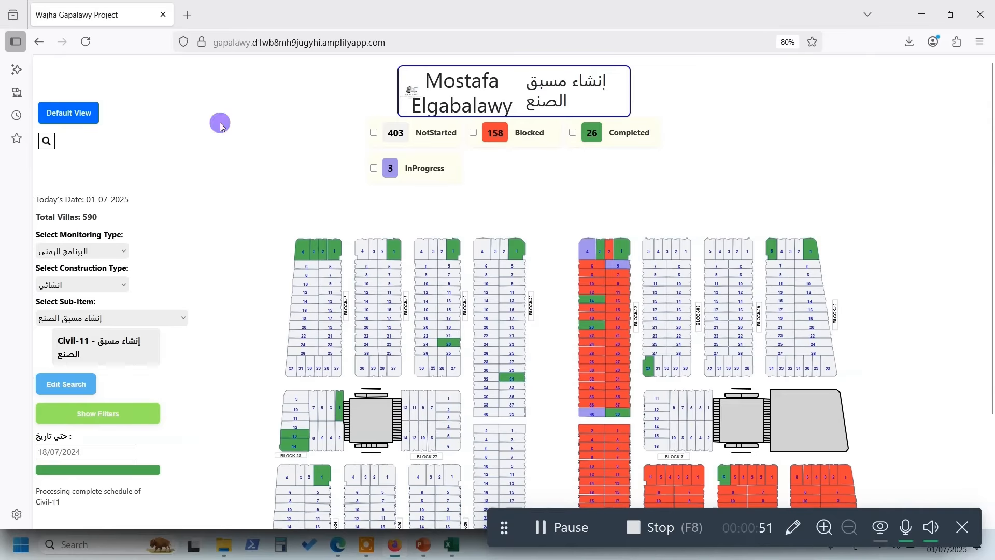
pyautogui.click(622, 271)
pyautogui.click(477, 400)
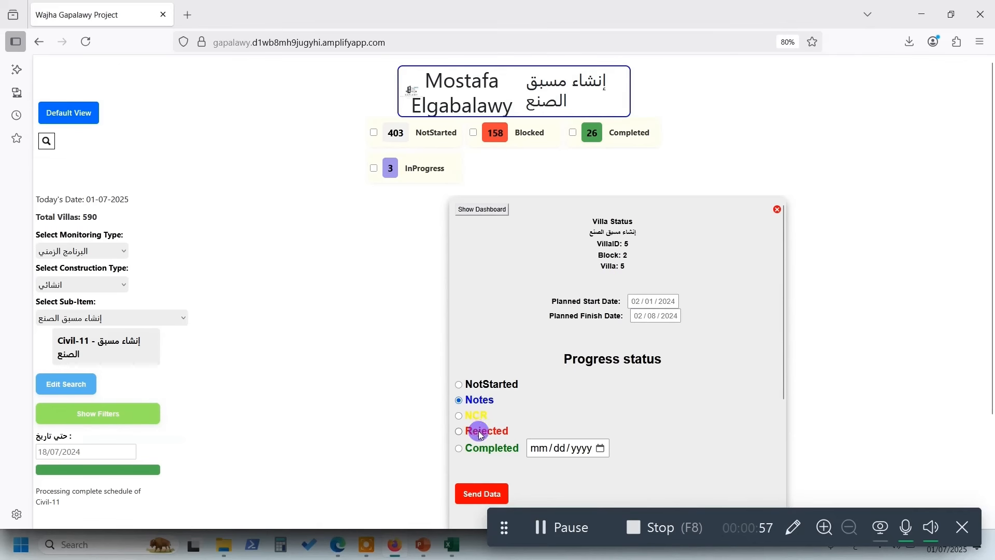
pyautogui.click(84, 118)
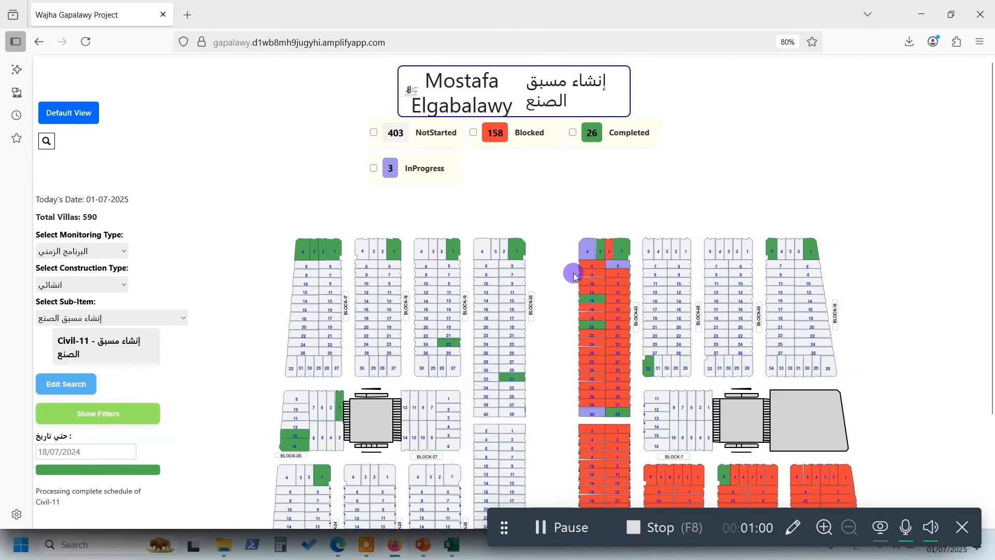
# - Reopen the schedule search for editing and change the sub-item to صب الخرسانة للفرشة
pyautogui.click(72, 384)
pyautogui.click(78, 318)
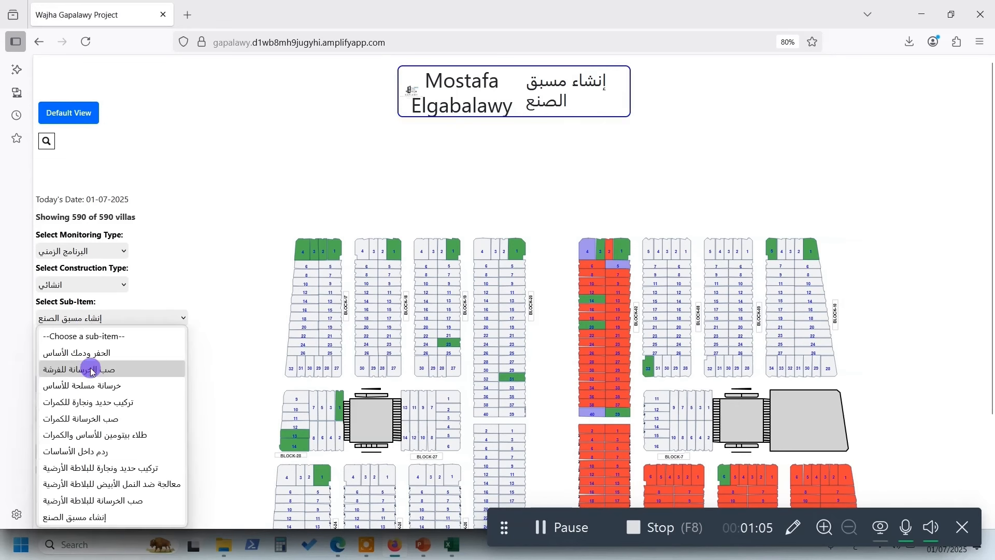
pyautogui.click(90, 375)
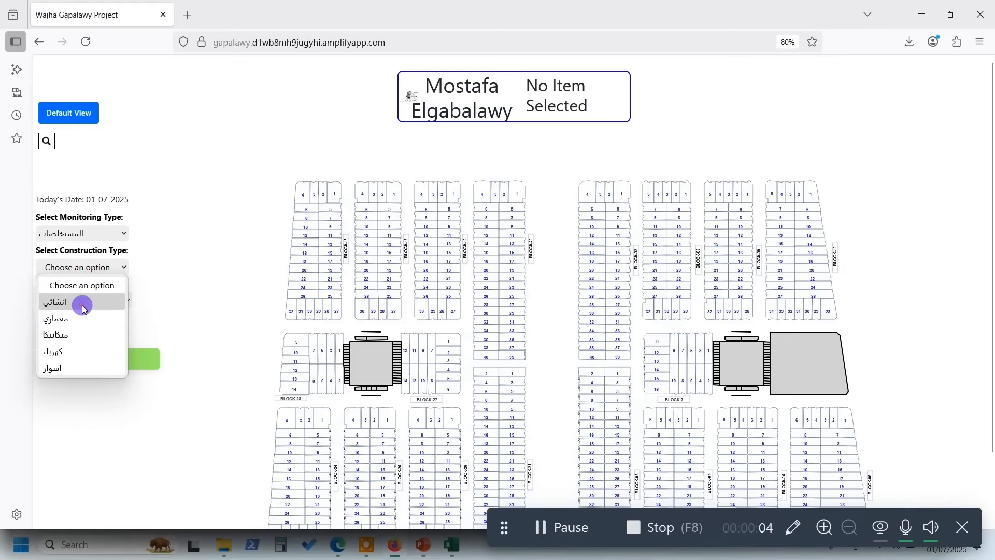
# - Load the المستخلصات villa statuses for construction type انشائي and sub-item صب الخرسانة للفرشة
pyautogui.click(83, 309)
pyautogui.click(87, 300)
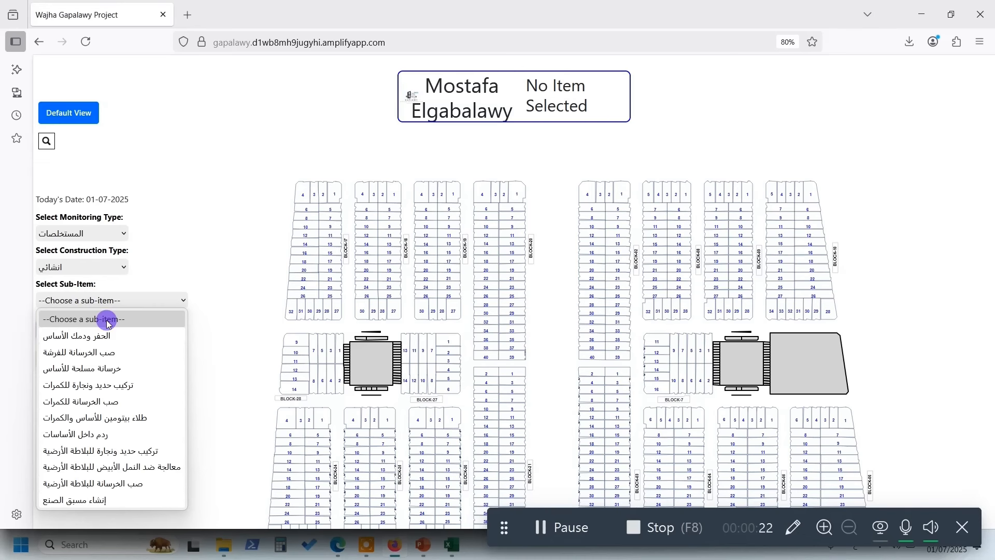
pyautogui.click(107, 354)
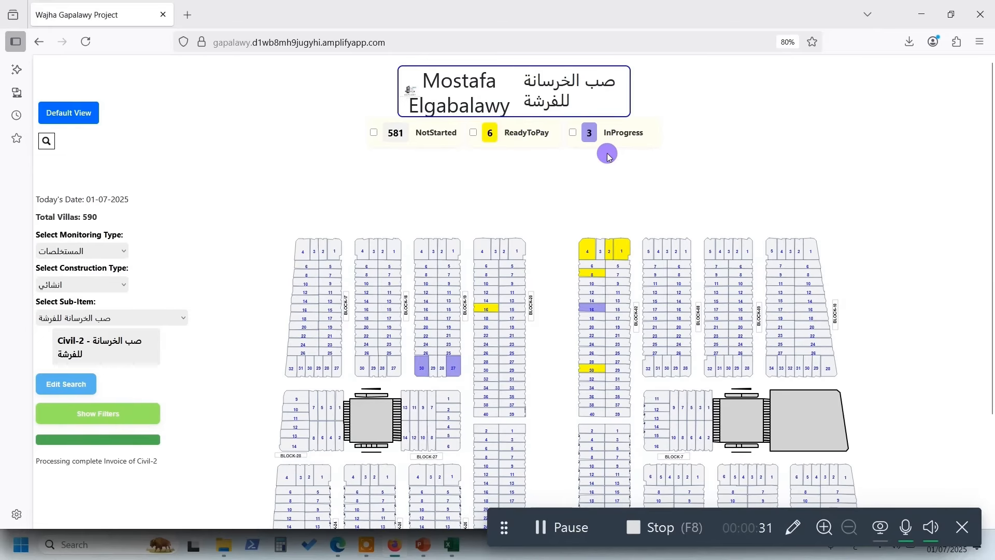
# - Download the Wajha Invoice total table data from the database as an Excel file
pyautogui.scroll(-5, 304, 326)
pyautogui.click(78, 510)
pyautogui.click(228, 349)
pyautogui.click(223, 381)
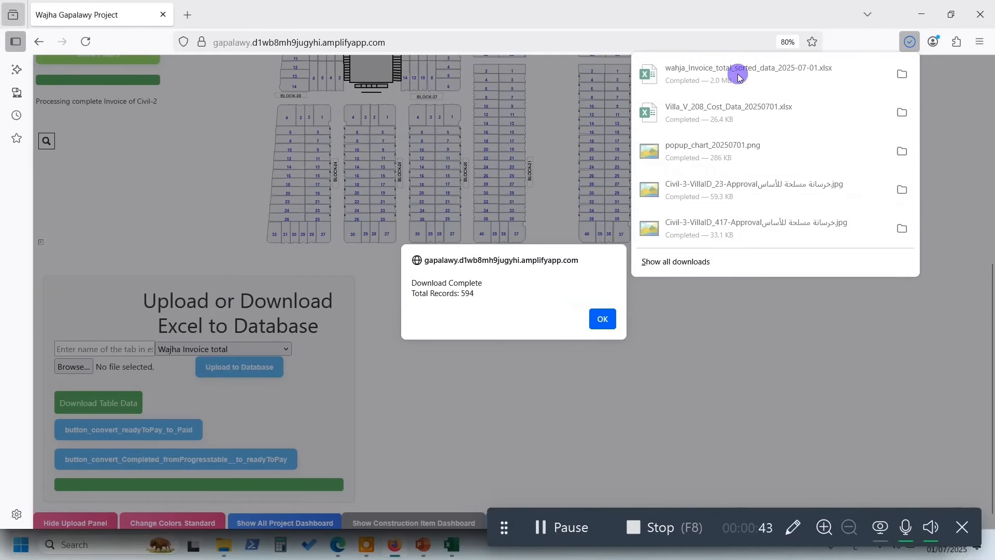
pyautogui.click(601, 320)
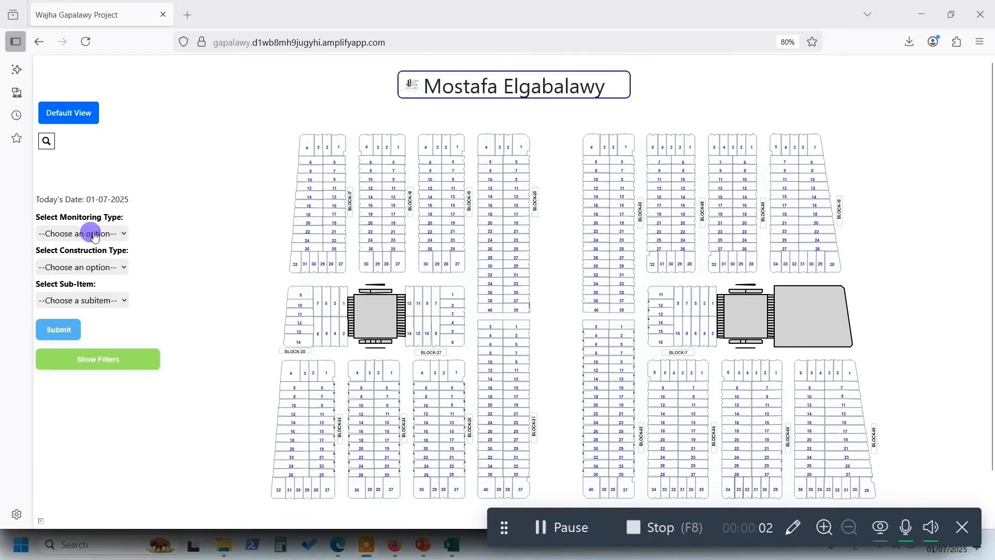
# - Run a custom query (استعلام مخصص) on the banks column and review the colored villa map
pyautogui.click(95, 238)
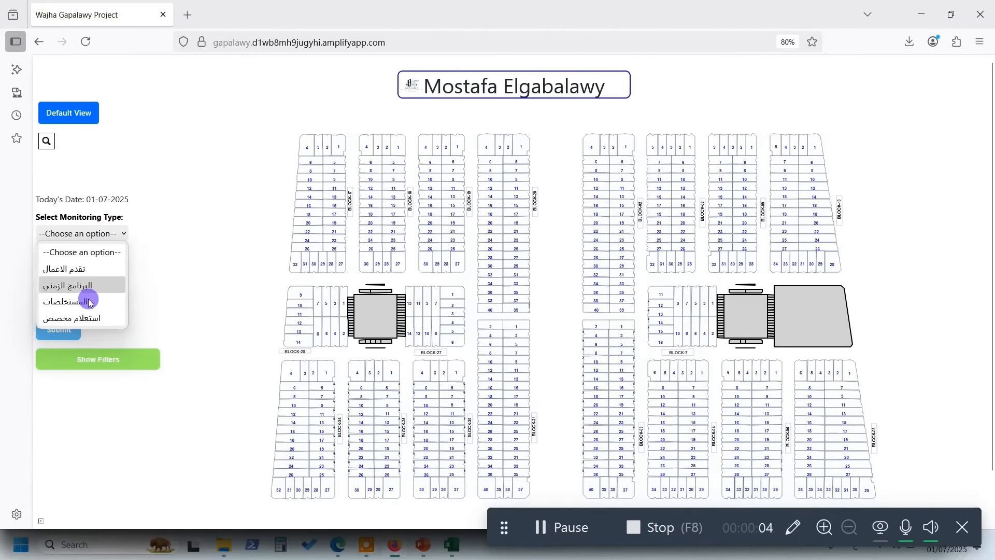
pyautogui.click(86, 316)
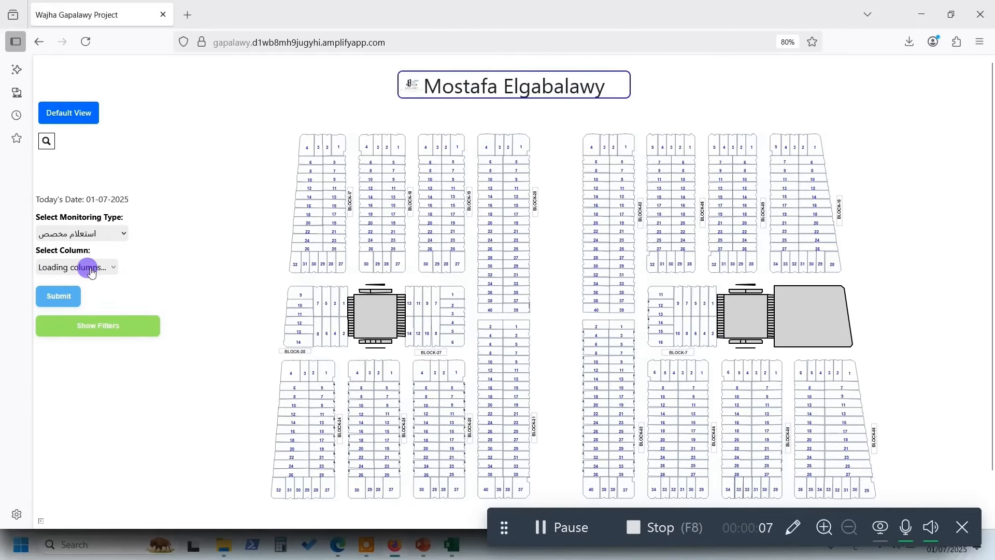
pyautogui.click(92, 268)
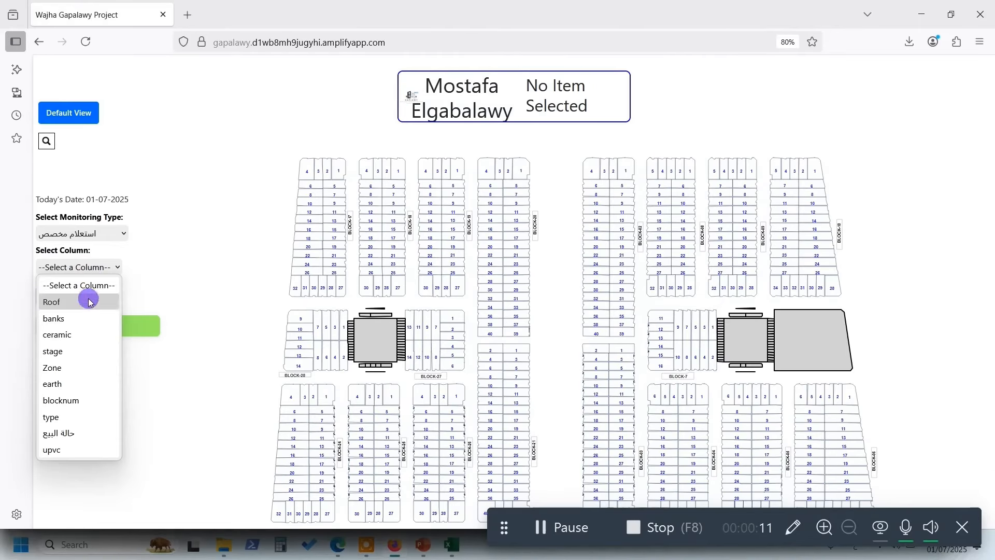
pyautogui.click(80, 316)
pyautogui.click(78, 319)
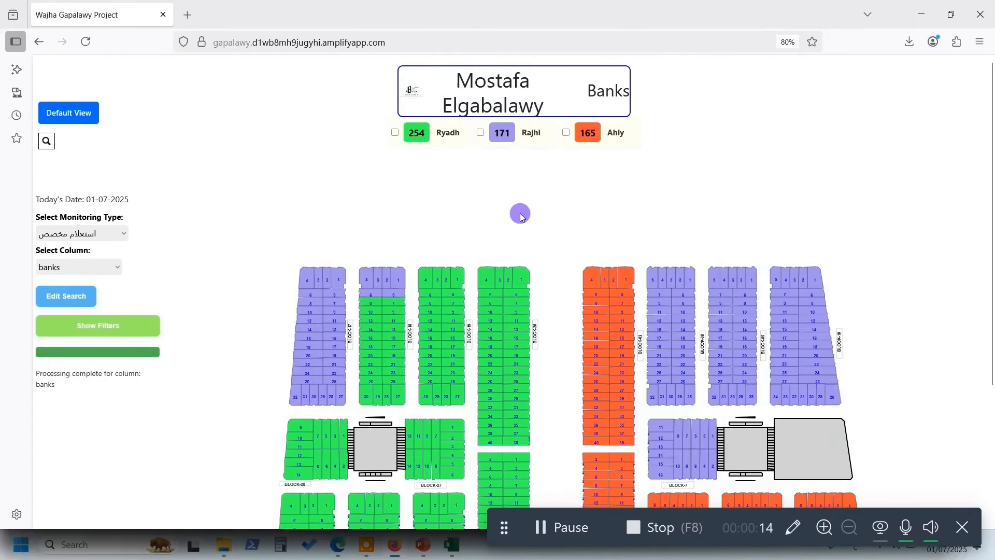
pyautogui.scroll(-3, 543, 259)
pyautogui.scroll(-1, 293, 179)
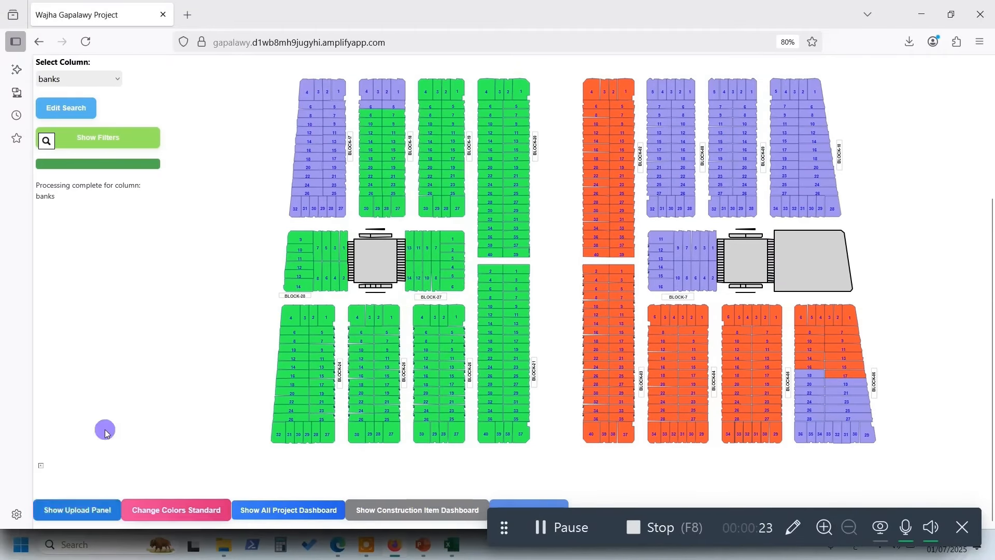
# - Edit the search to monitoring type تقدم الاعمال, construction type انشائي and sub-item خرسانة مسلحة للأساس, and submit it
pyautogui.scroll(3, 67, 254)
pyautogui.click(78, 203)
pyautogui.click(73, 230)
pyautogui.click(77, 235)
pyautogui.click(73, 256)
pyautogui.click(103, 270)
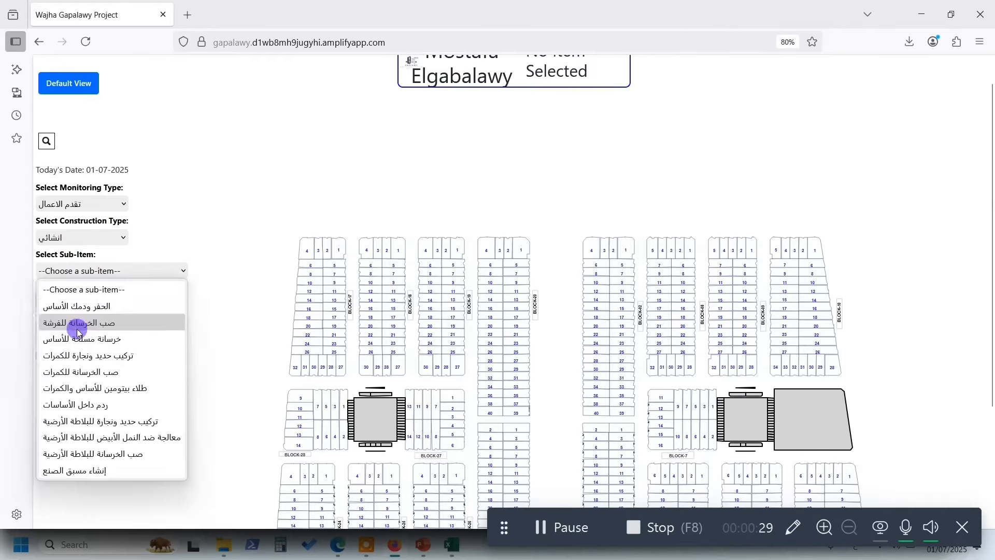
pyautogui.click(78, 327)
pyautogui.click(66, 335)
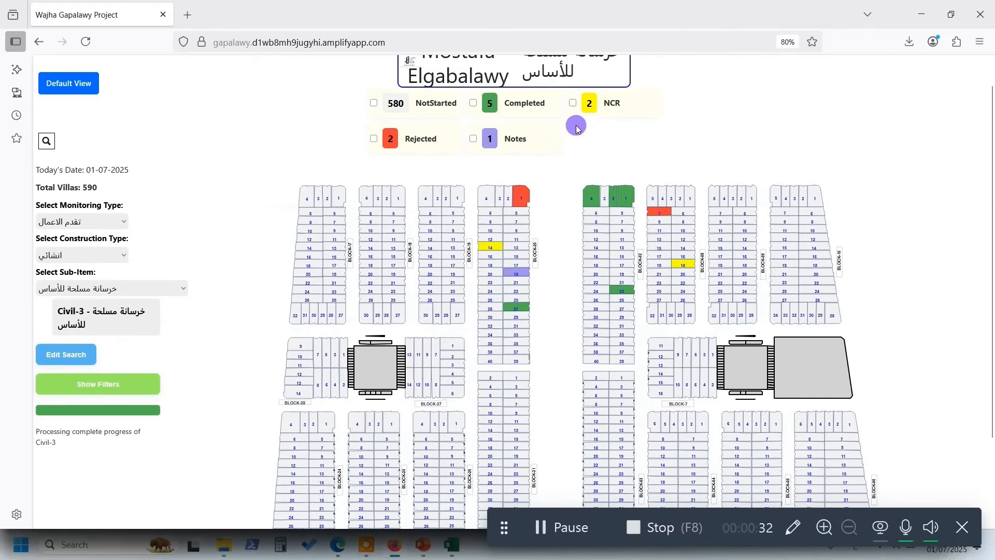
# - Open the color standard settings for the Civil-3 progress map and look through them
pyautogui.scroll(-2, 293, 432)
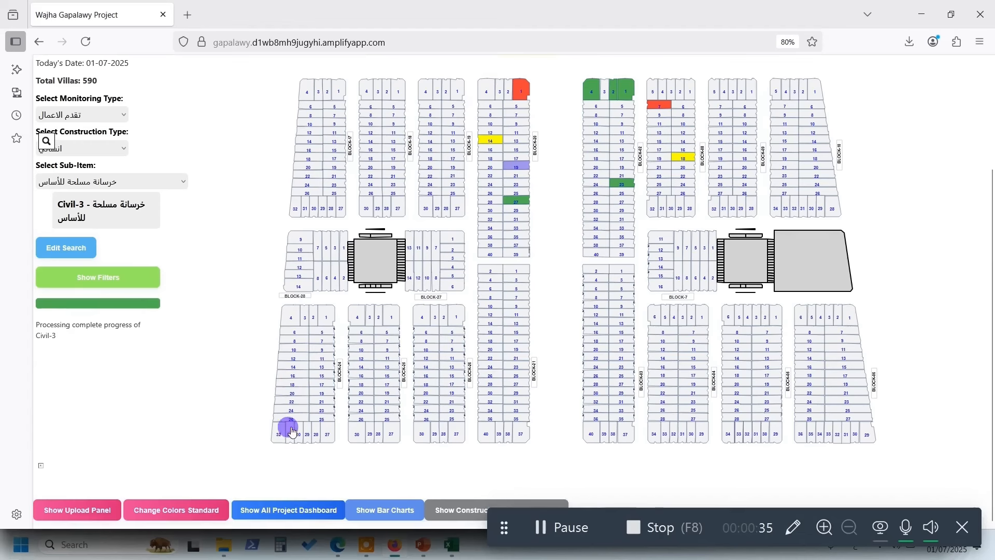
pyautogui.click(194, 510)
pyautogui.scroll(-4, 419, 289)
pyautogui.scroll(1, 321, 246)
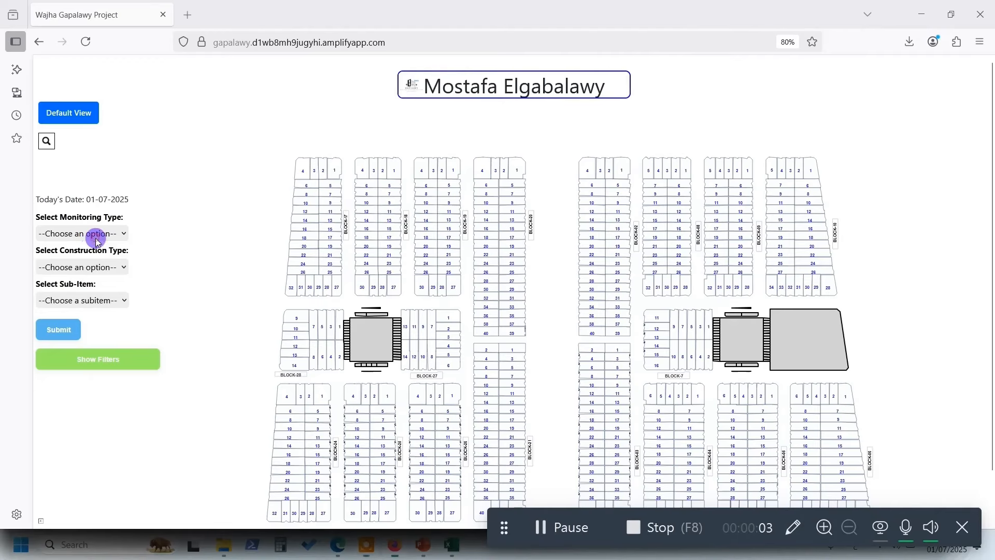
# - Load the تقدم الاعمال progress statuses for construction type انشائي and sub-item إنشاء مسبق الصنع
pyautogui.click(97, 236)
pyautogui.click(86, 264)
pyautogui.click(89, 267)
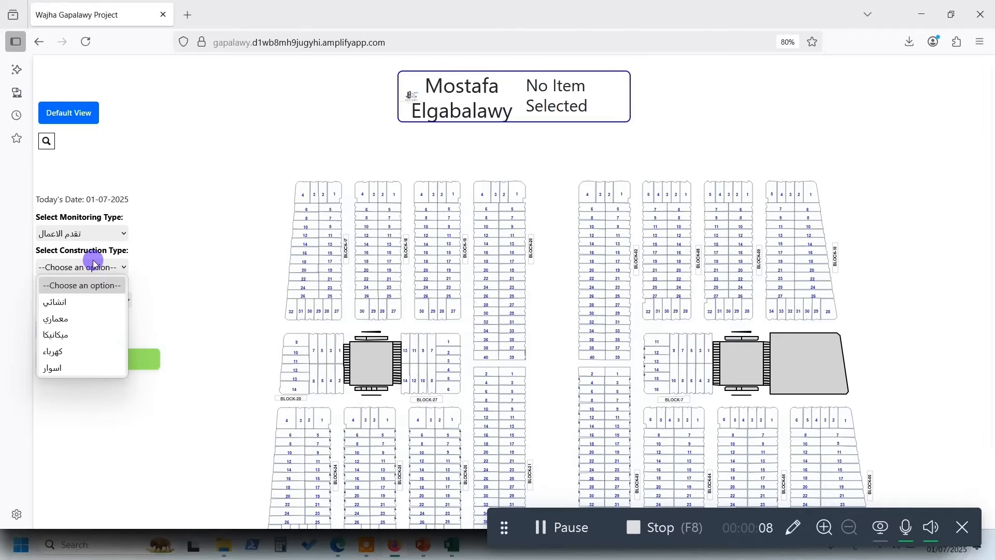
pyautogui.click(77, 302)
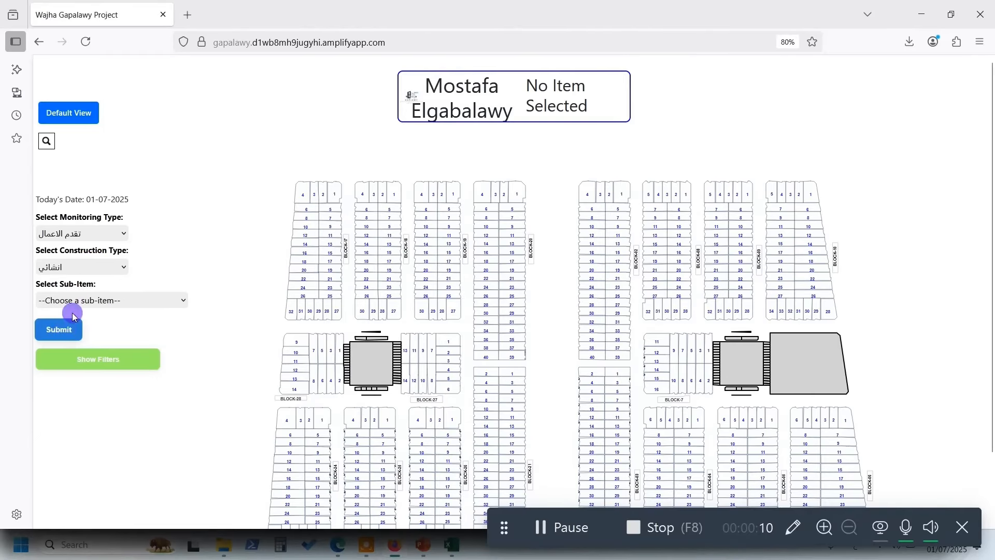
pyautogui.click(76, 300)
pyautogui.click(75, 500)
pyautogui.click(60, 364)
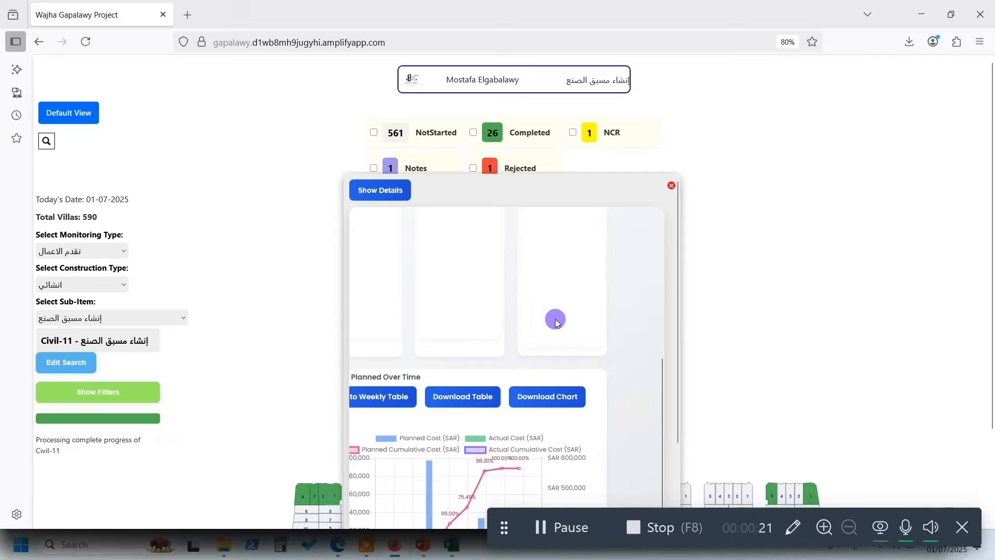
# - Review the planned versus actual cost chart in the villa dashboard and return to the default view
pyautogui.scroll(-5, 556, 322)
pyautogui.scroll(2, 622, 313)
pyautogui.click(70, 112)
# - Open the construction item dashboard for Civil-11 and examine its cost summary, completion charts, actual versus planned chart and weekly table
pyautogui.scroll(-3, 275, 294)
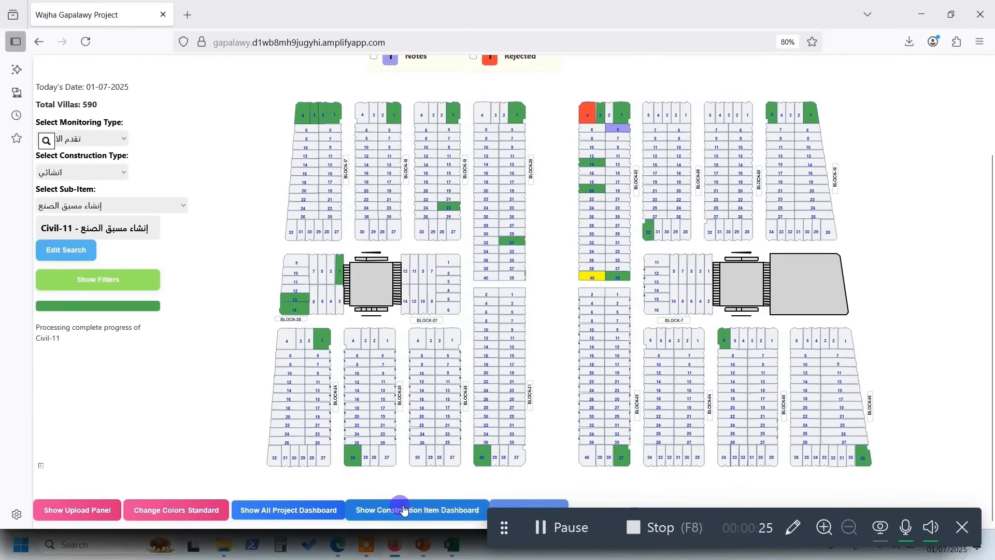
pyautogui.scroll(-10, 596, 228)
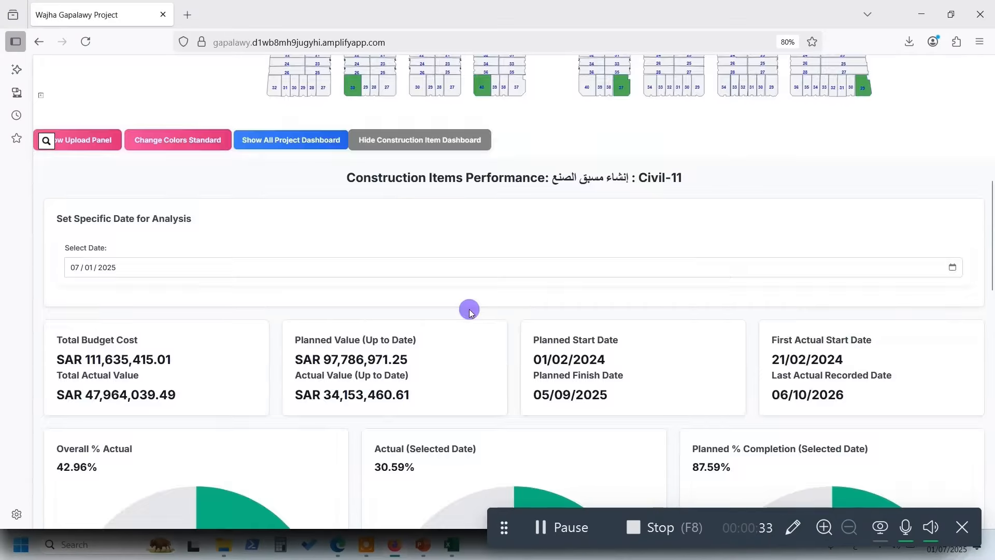
pyautogui.scroll(-5, 468, 309)
pyautogui.scroll(5, 676, 307)
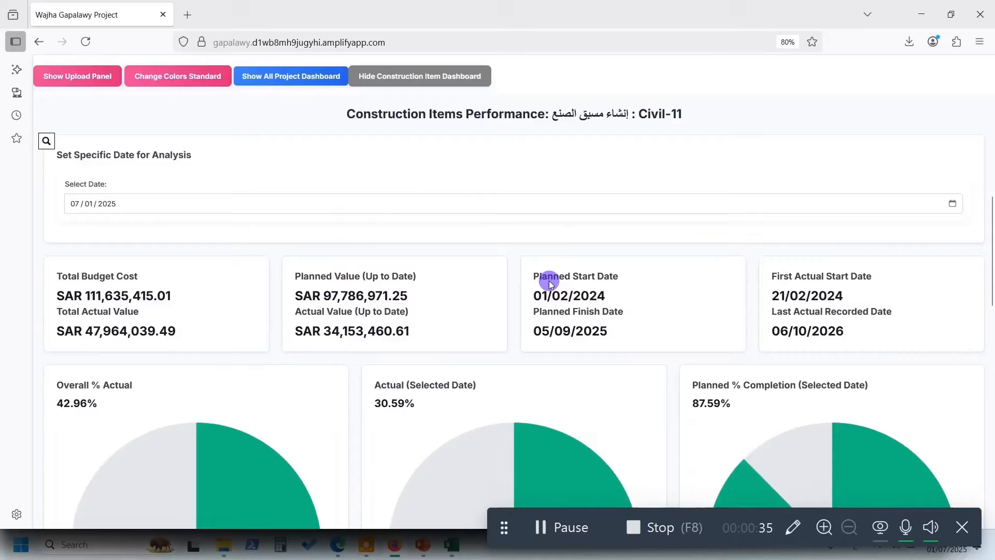
pyautogui.scroll(-15, 549, 280)
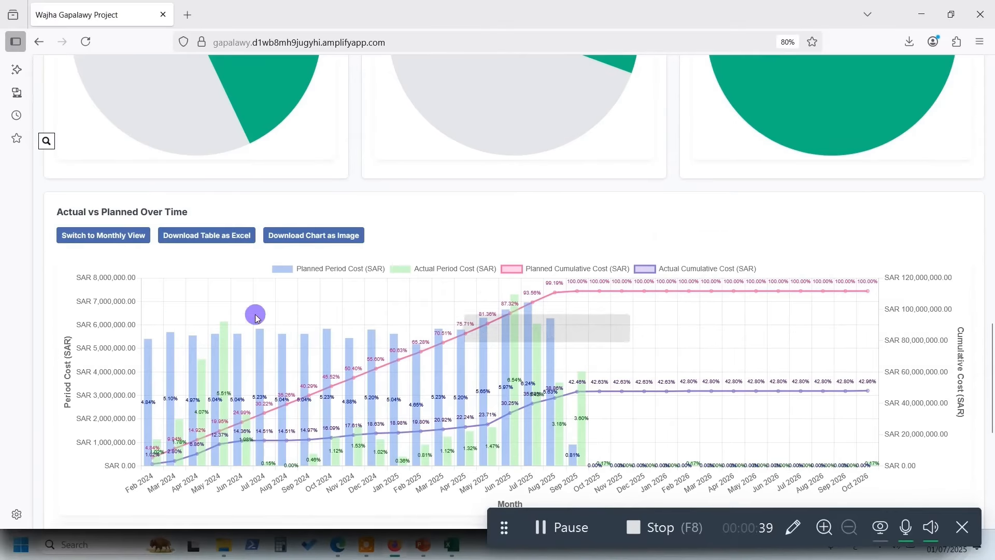
pyautogui.scroll(-5, 478, 377)
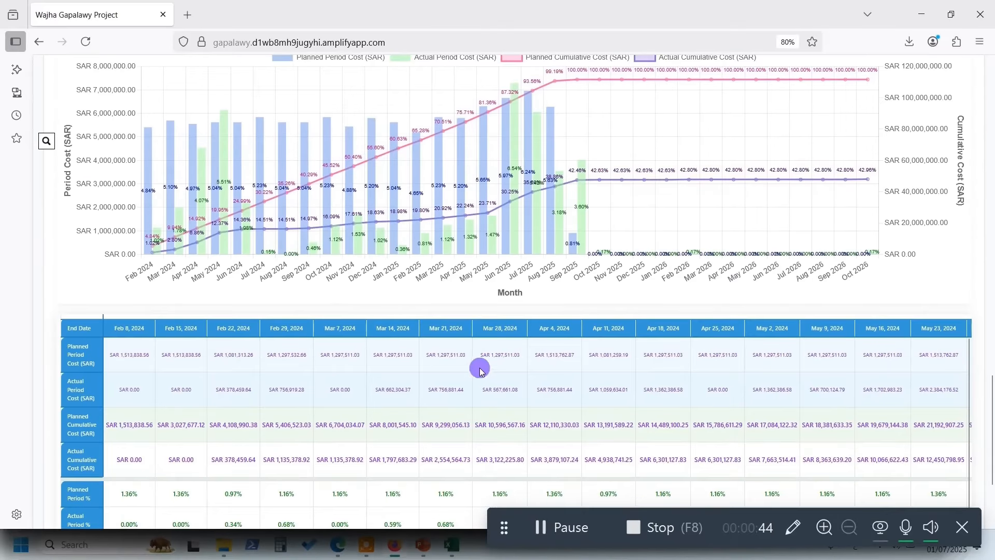
pyautogui.scroll(-4, 324, 369)
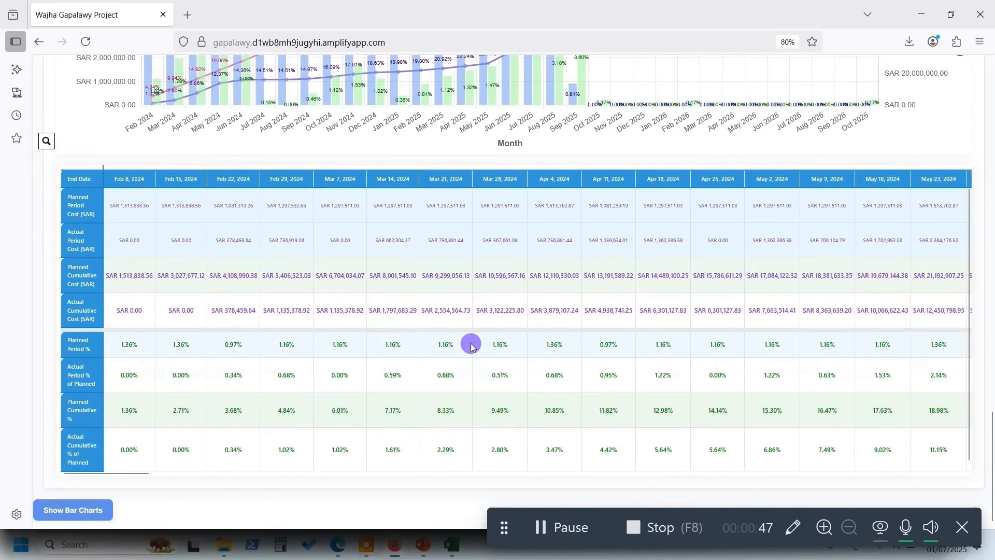
pyautogui.scroll(7, 219, 251)
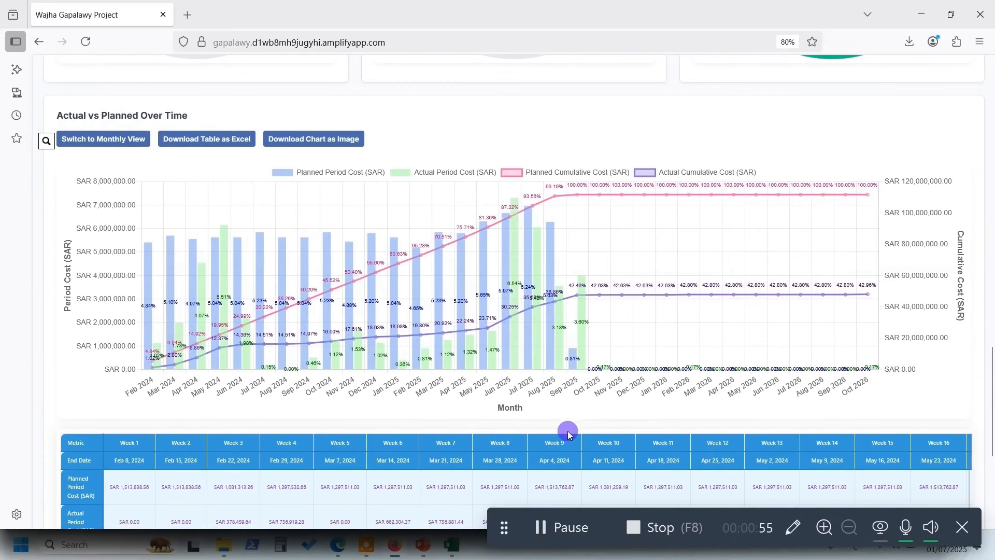
pyautogui.scroll(12, 469, 271)
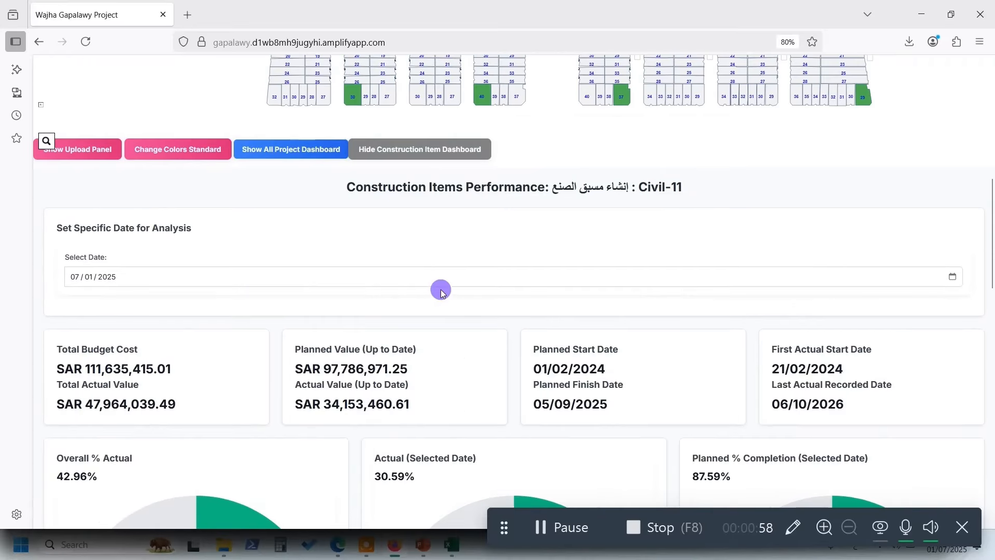
# - Show the all-project dashboard and bring up its project cost summary cards
pyautogui.click(313, 155)
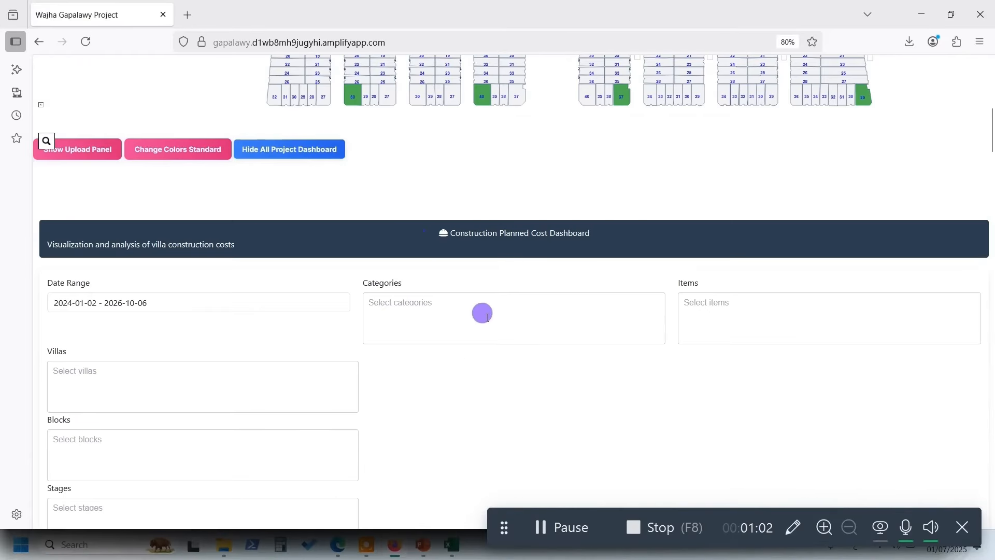
pyautogui.scroll(-7, 482, 311)
pyautogui.scroll(-1, 470, 324)
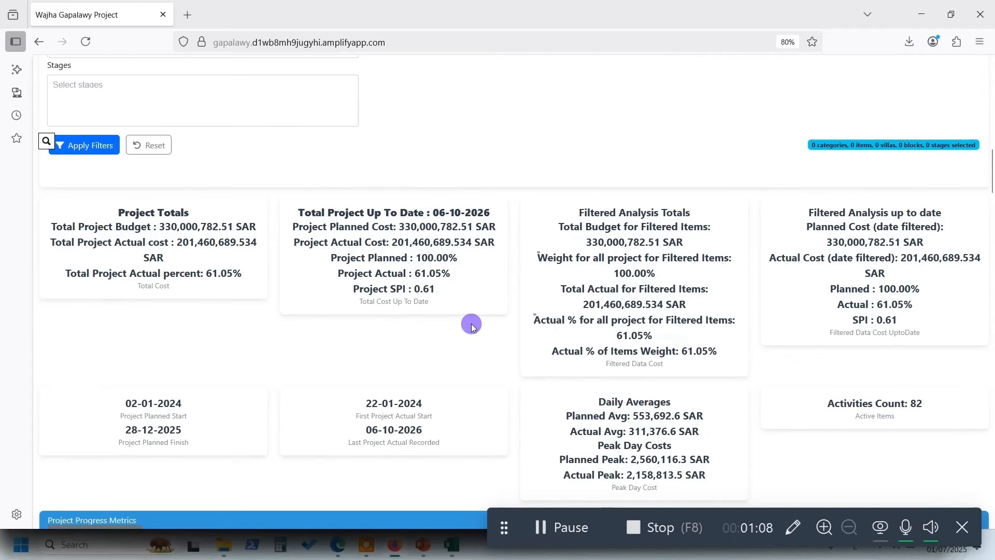
# - Examine the Project Totals, Total Project Up To Date and Filtered Analysis Totals cards, and return to the dashboard filters
pyautogui.moveTo(185, 207); pyautogui.dragTo(169, 275)
pyautogui.click(456, 286)
pyautogui.moveTo(440, 206); pyautogui.dragTo(437, 296)
pyautogui.click(448, 295)
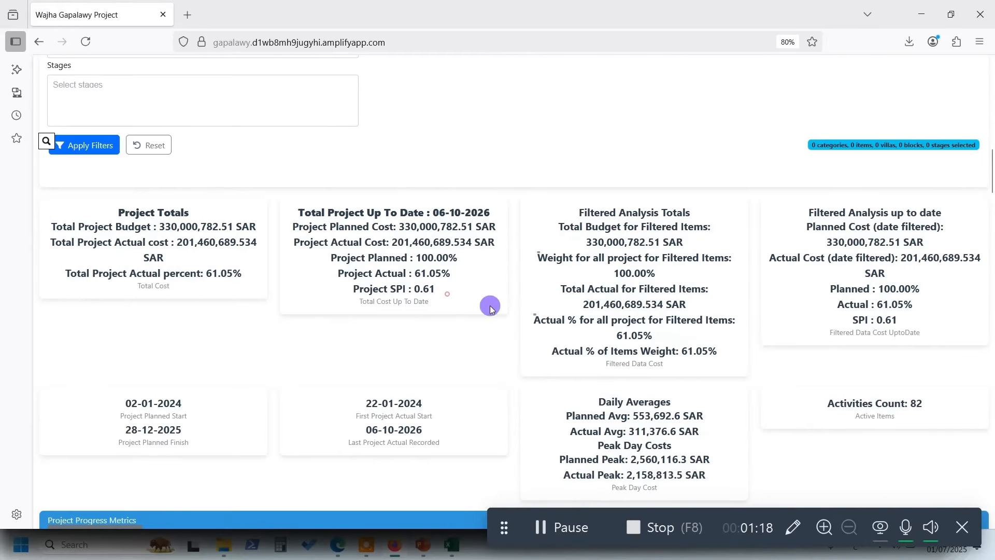
pyautogui.moveTo(705, 208); pyautogui.dragTo(689, 347)
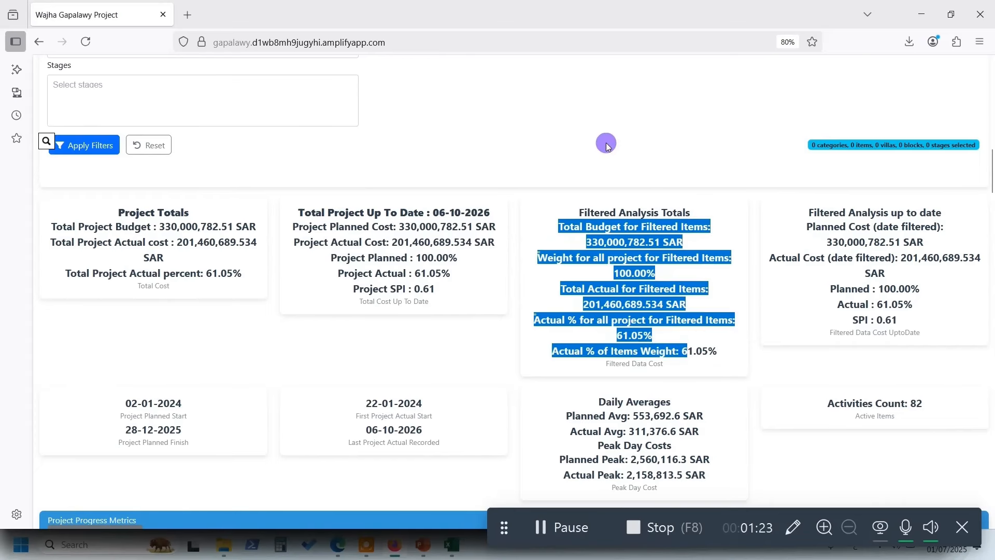
pyautogui.scroll(7, 604, 144)
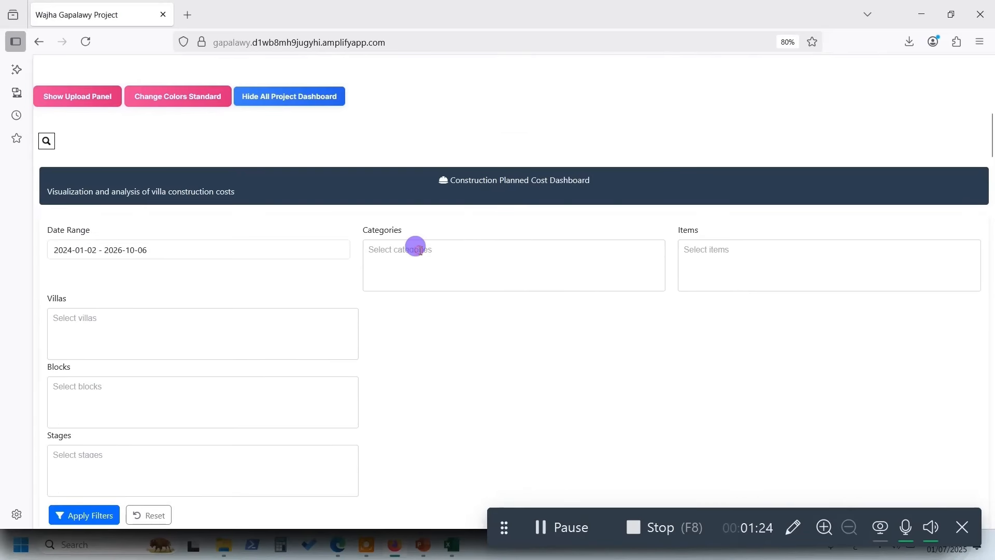
# - Filter the project cost dashboard by the Civil category and examine the Filtered Analysis Totals and Filtered Analysis up to date cards
pyautogui.click(421, 251)
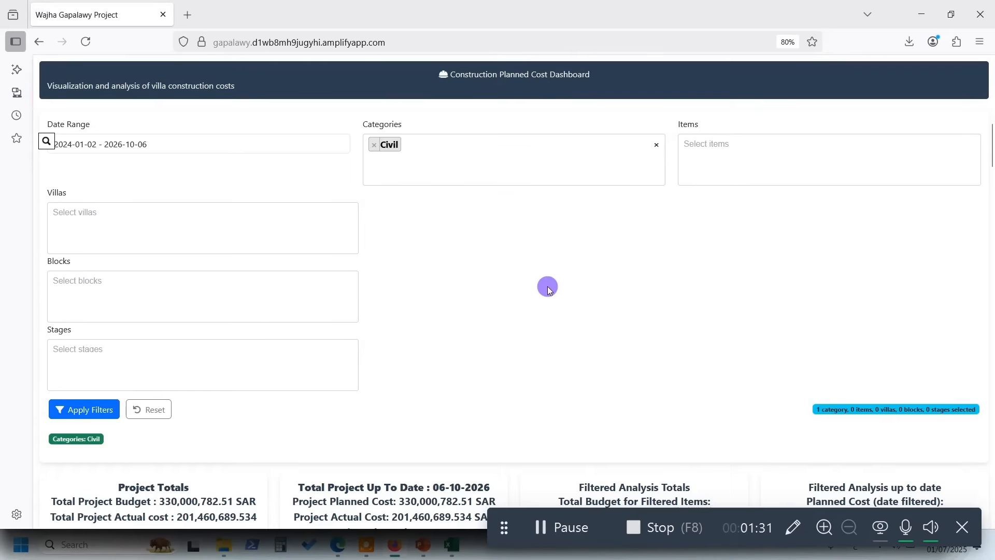
pyautogui.scroll(-4, 550, 290)
pyautogui.moveTo(672, 287); pyautogui.dragTo(631, 379)
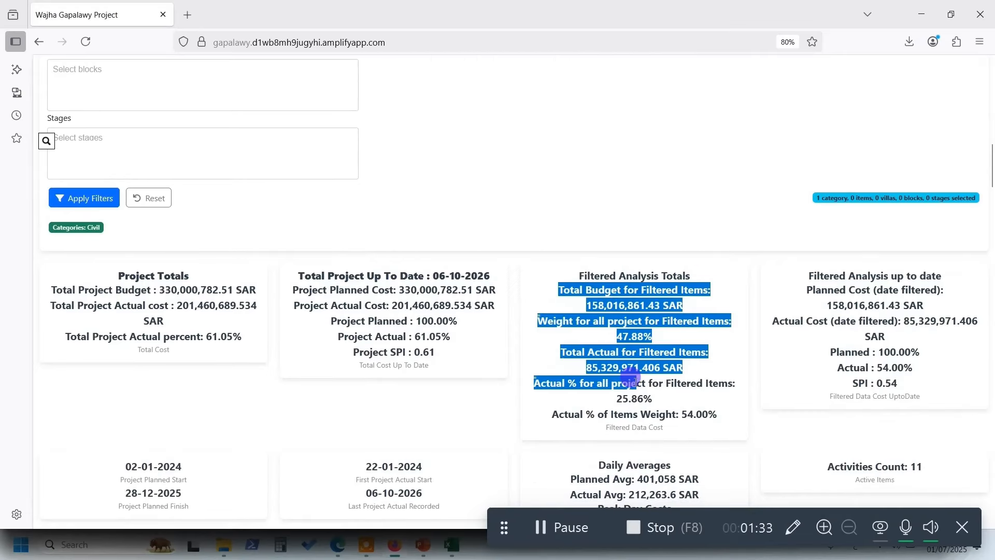
pyautogui.moveTo(933, 284); pyautogui.dragTo(918, 369)
pyautogui.scroll(4, 449, 211)
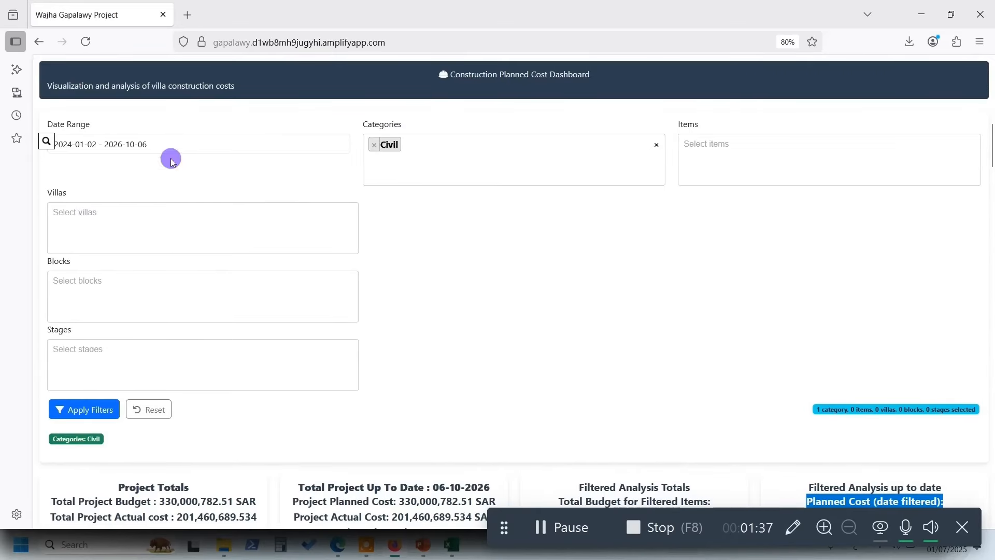
# - Review the progress pie charts and monthly cost trend for the Civil category, and clear the category filter
pyautogui.scroll(-8, 465, 304)
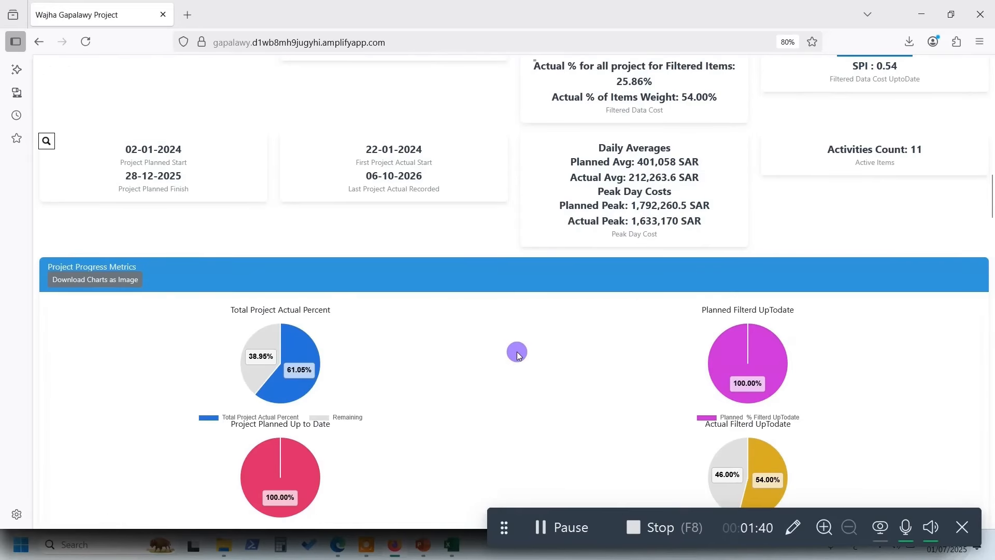
pyautogui.scroll(-1, 518, 352)
pyautogui.scroll(-4, 518, 351)
pyautogui.scroll(-6, 511, 342)
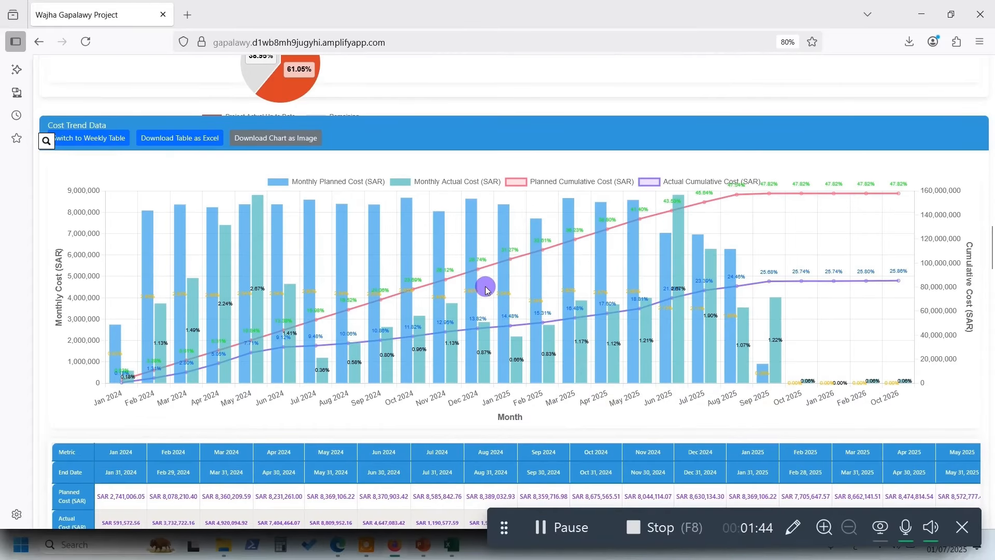
pyautogui.scroll(12, 488, 288)
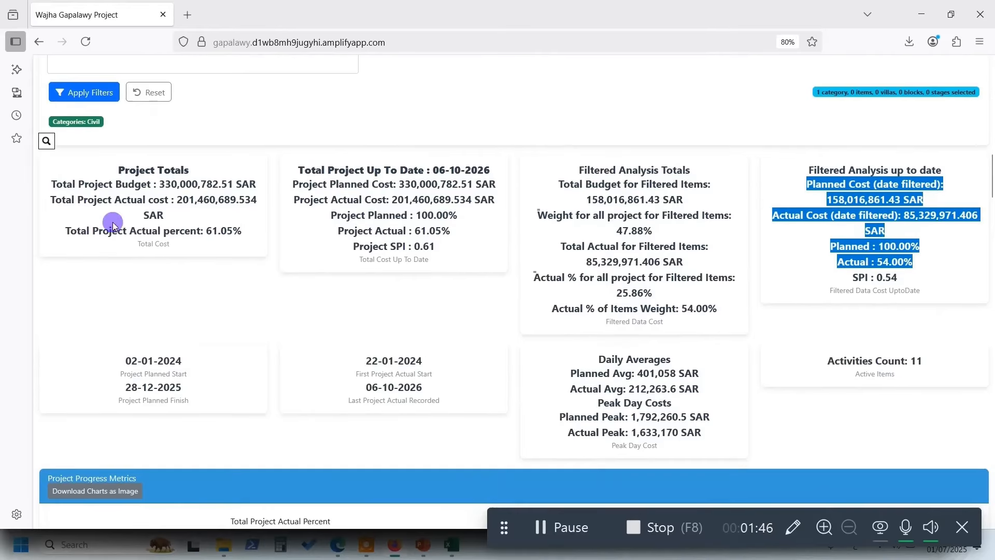
pyautogui.scroll(2, 109, 218)
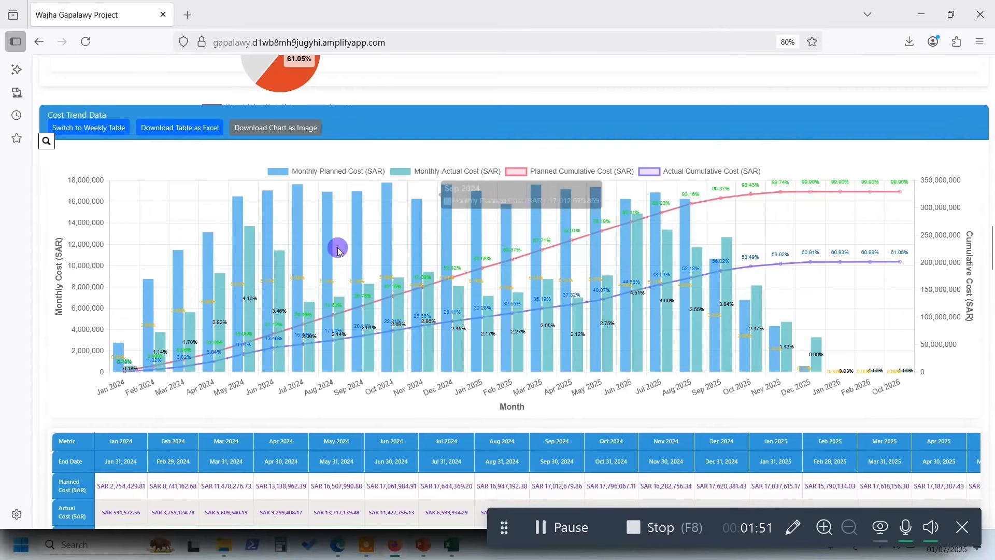
# - Hide the monthly planned and actual cost series in the whole-project cost trend chart, and download and open the chart image
pyautogui.scroll(-4, 529, 332)
pyautogui.scroll(3, 404, 336)
pyautogui.scroll(-2, 487, 405)
pyautogui.scroll(4, 493, 412)
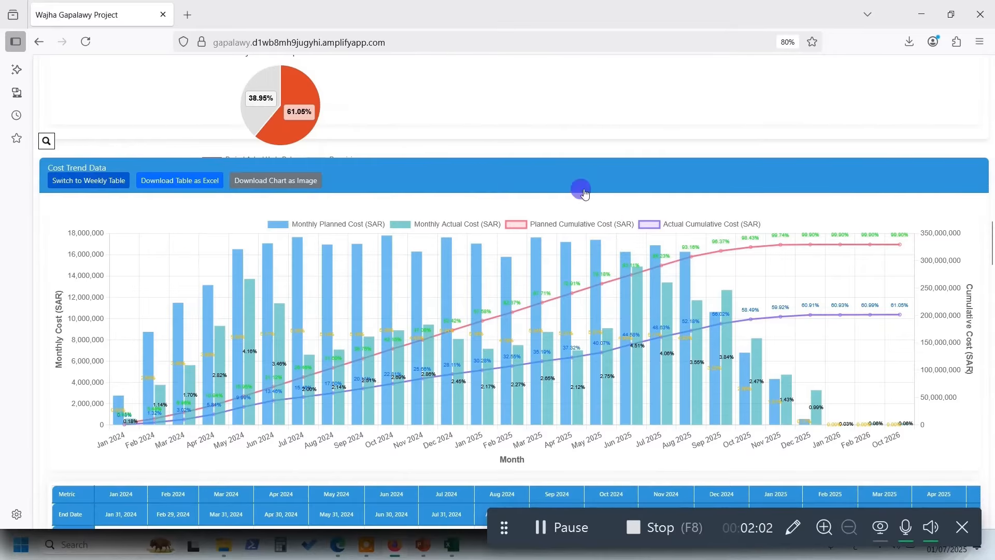
pyautogui.click(299, 180)
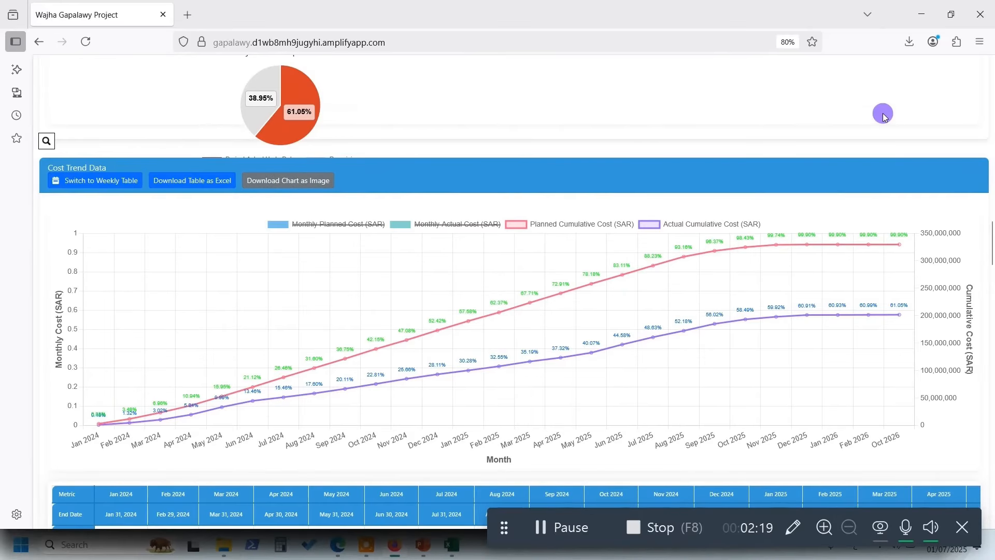
pyautogui.click(789, 78)
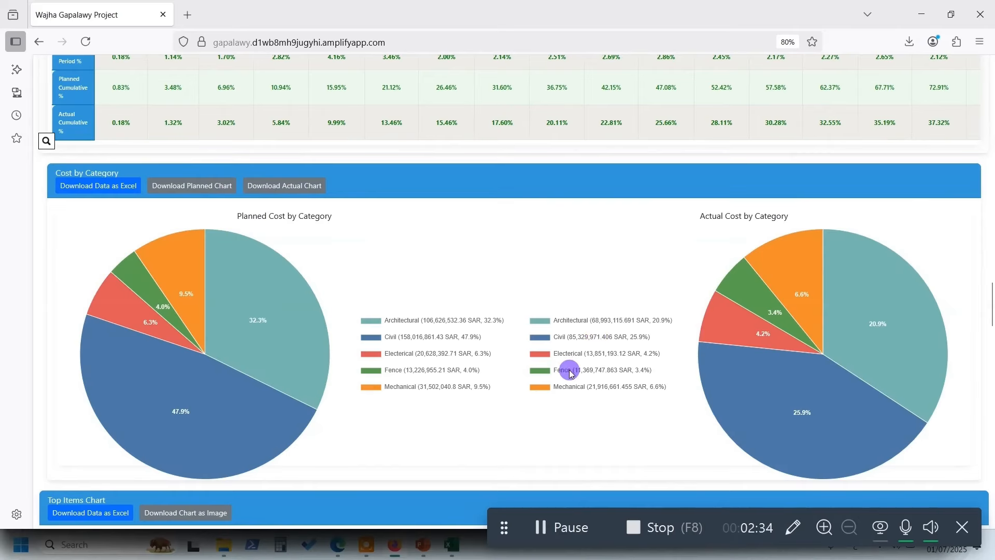
# - Examine the Cost by Category pie charts, the Top Items chart and the rows of the Detailed Cost Data table
pyautogui.scroll(-5, 570, 372)
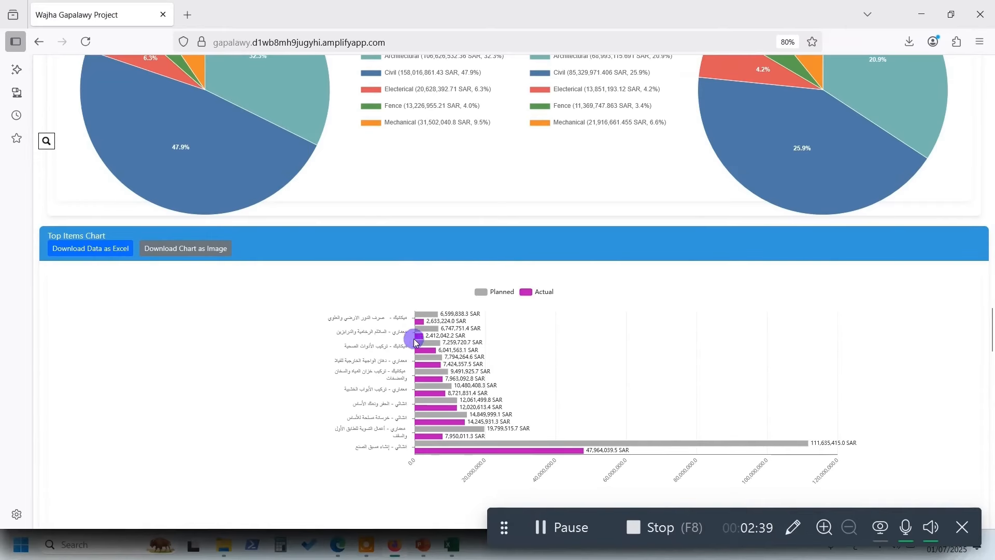
pyautogui.scroll(-4, 467, 337)
pyautogui.scroll(-2, 449, 314)
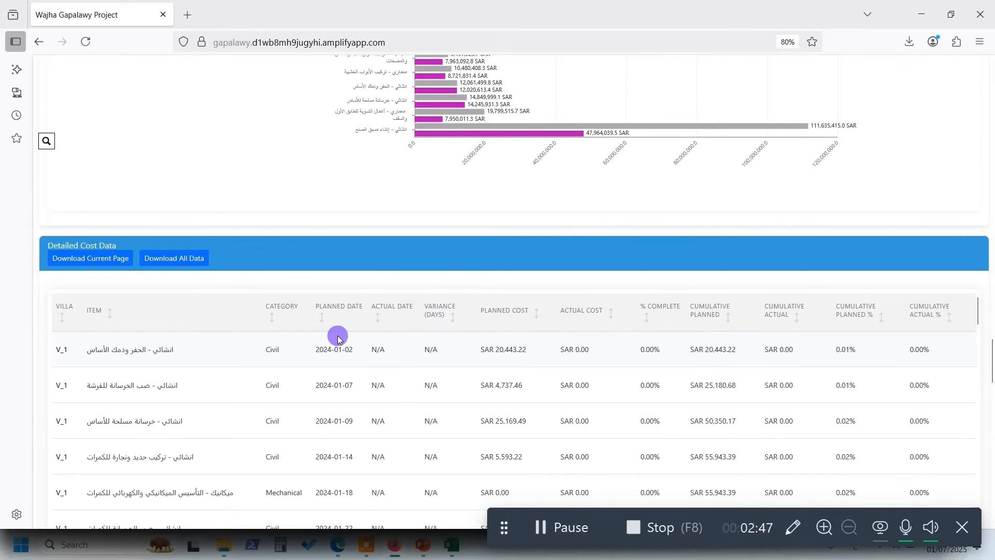
pyautogui.scroll(-10, 375, 372)
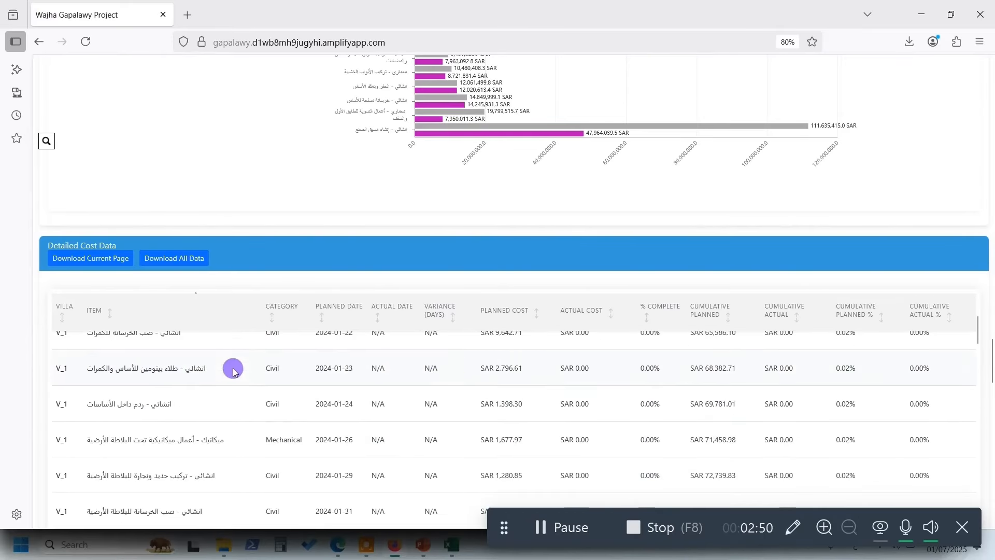
pyautogui.scroll(-8, 881, 389)
pyautogui.scroll(-4, 438, 451)
pyautogui.scroll(-5, 438, 451)
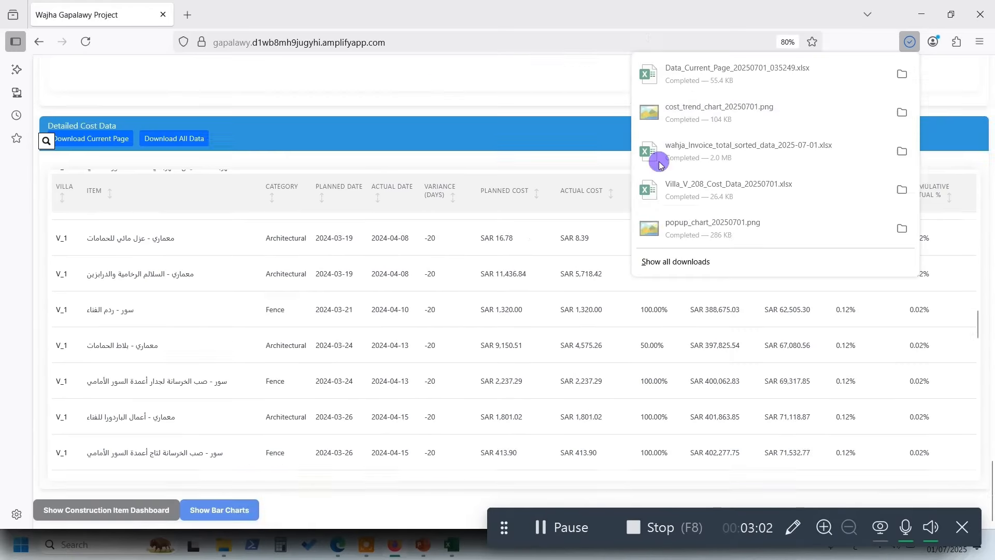
# - Download the current page and all data of the Detailed Cost Data table, and dismiss the list of downloads
pyautogui.click(167, 142)
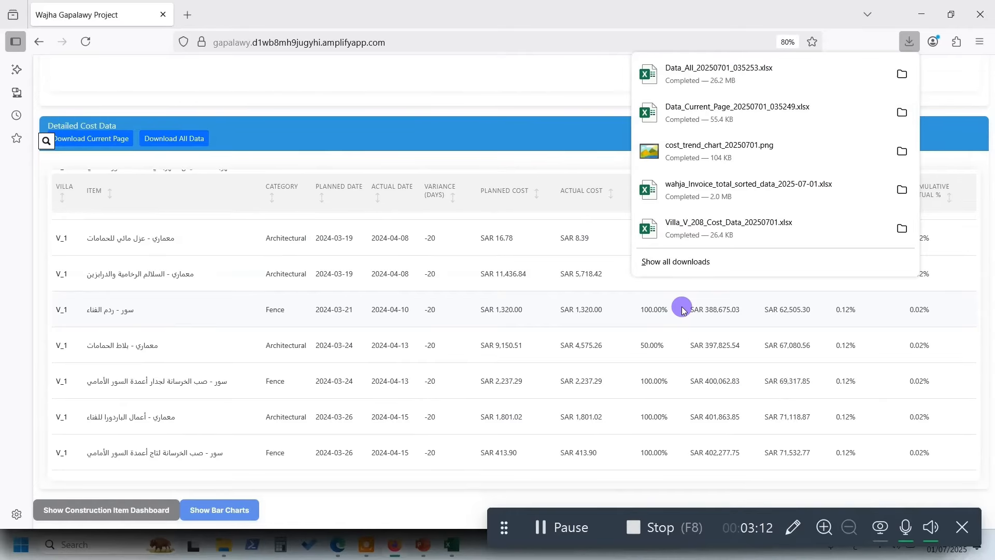
pyautogui.scroll(10, 589, 141)
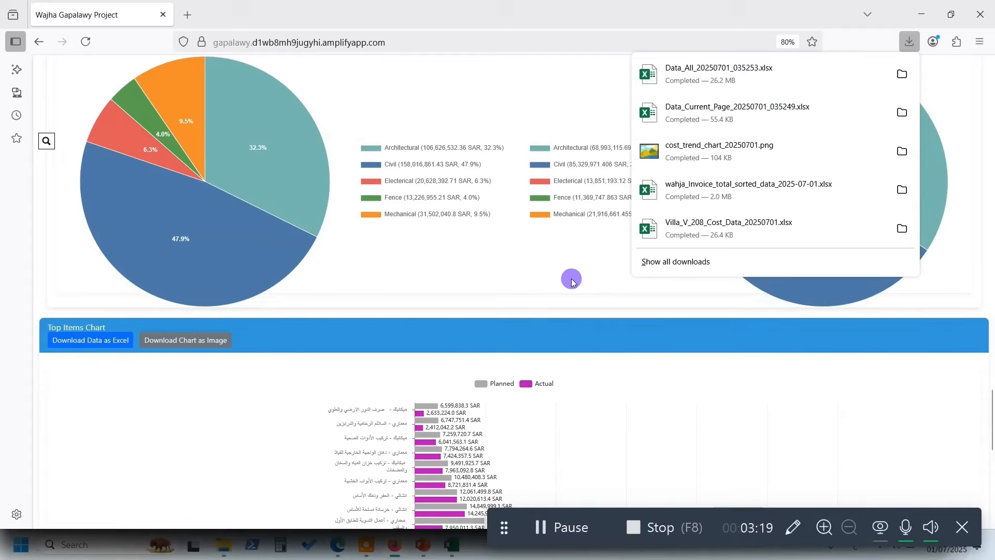
pyautogui.click(545, 278)
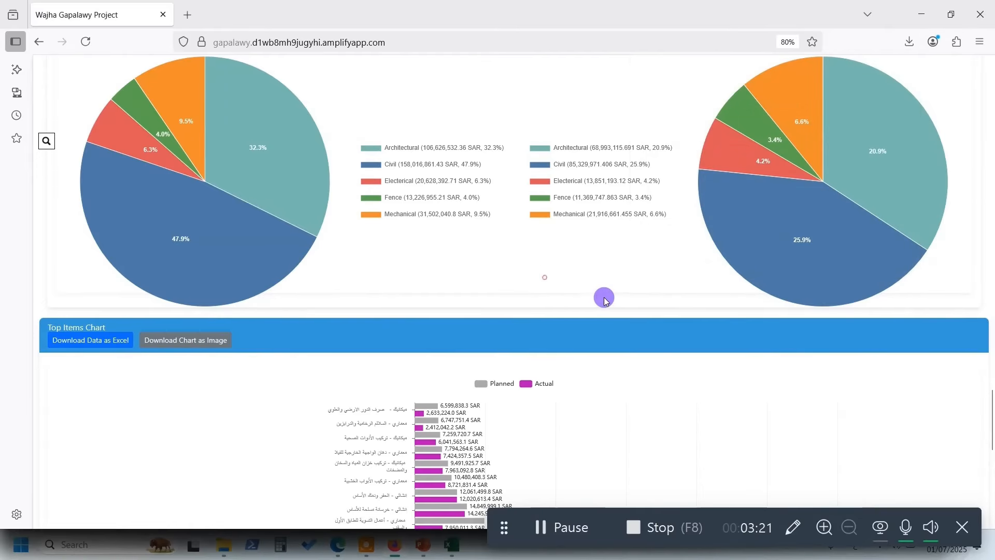